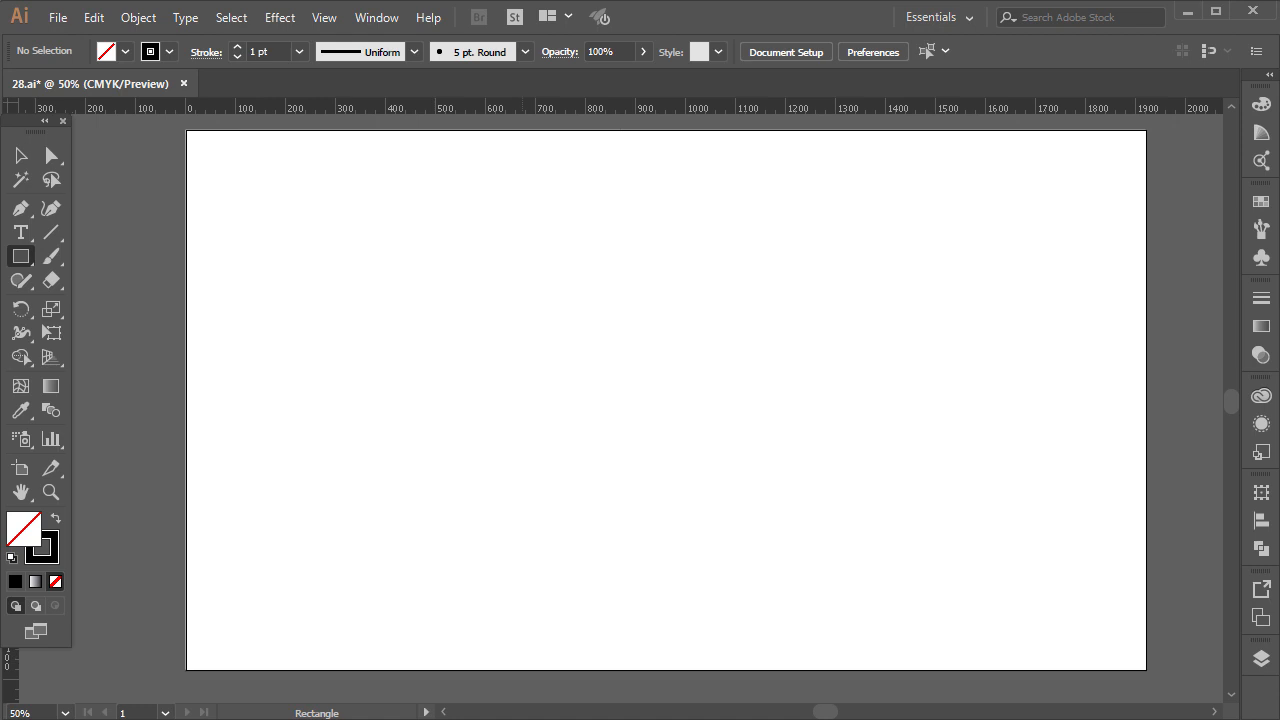
Step: Draw an unfilled square about 240 px wide with a 1 pt black stroke near the middle of the artboard
left_click_drag(536, 300, 657, 420)
scroll(656, 375, "up", 1)
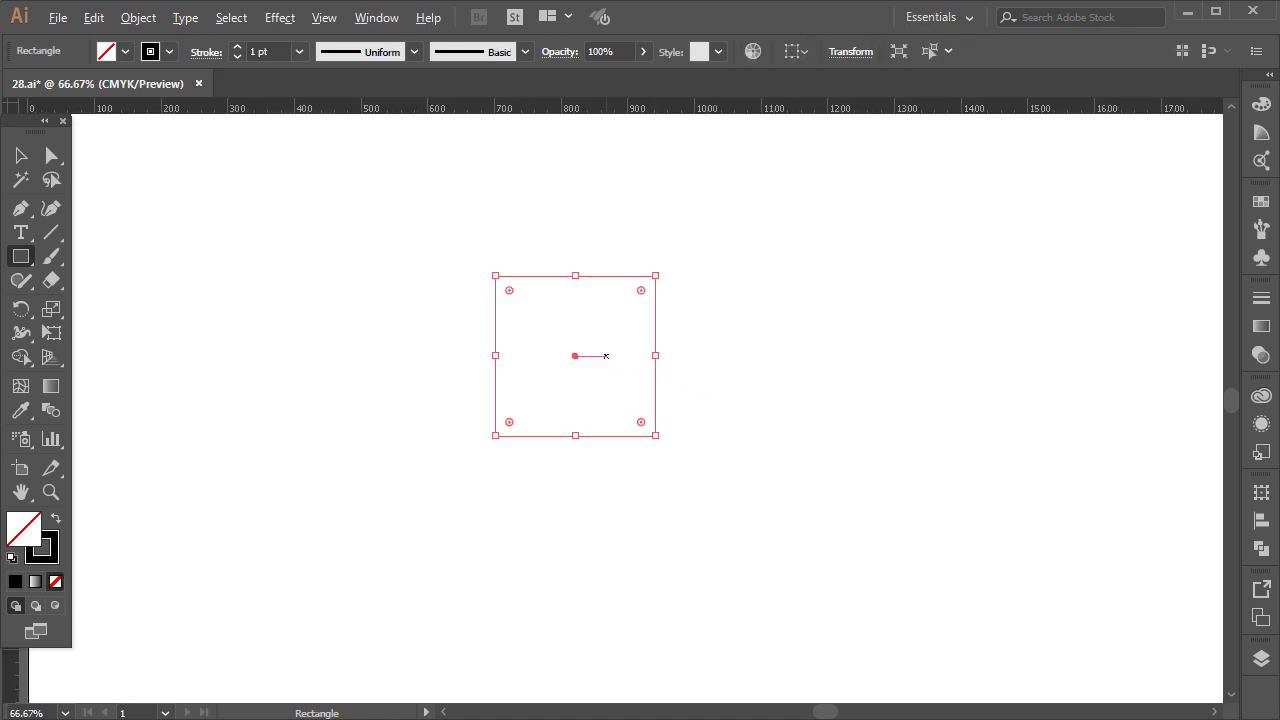
scroll(601, 356, "up", 1)
Step: Draw a circle inside the square, fit it into the square's upper-right corner and enlarge it to about 110 px
left_click(20, 256)
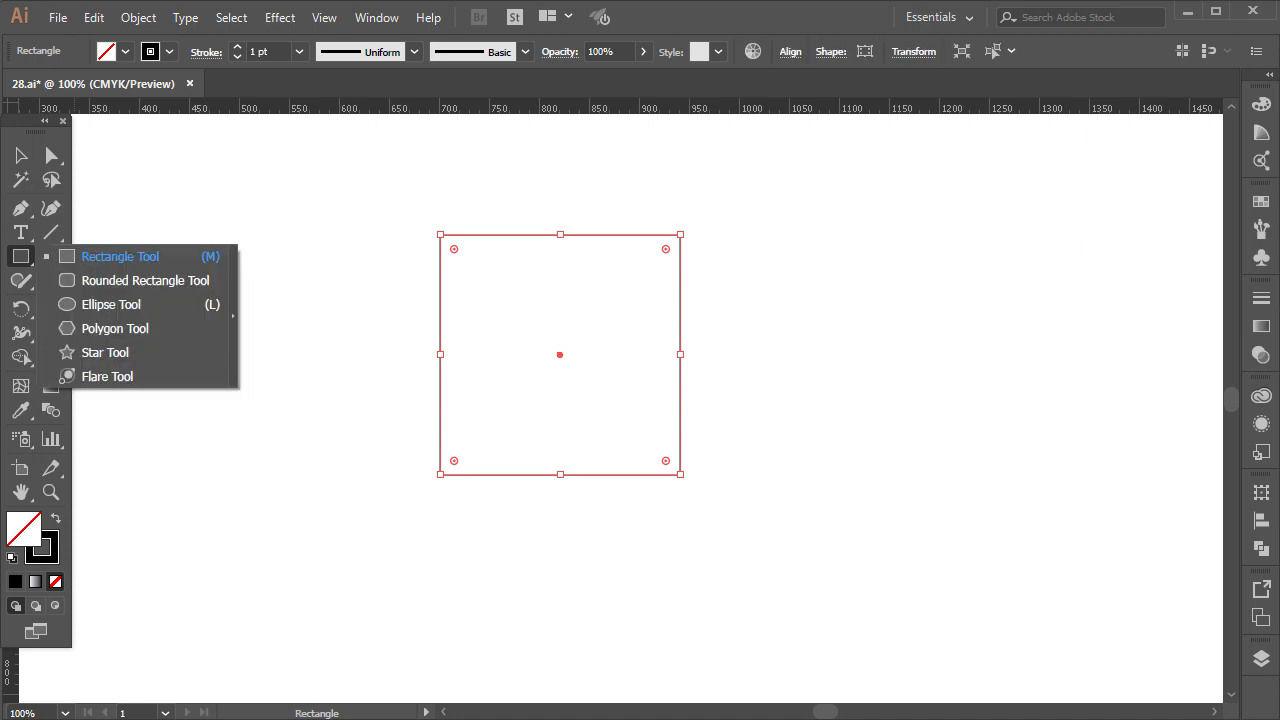
left_click(110, 304)
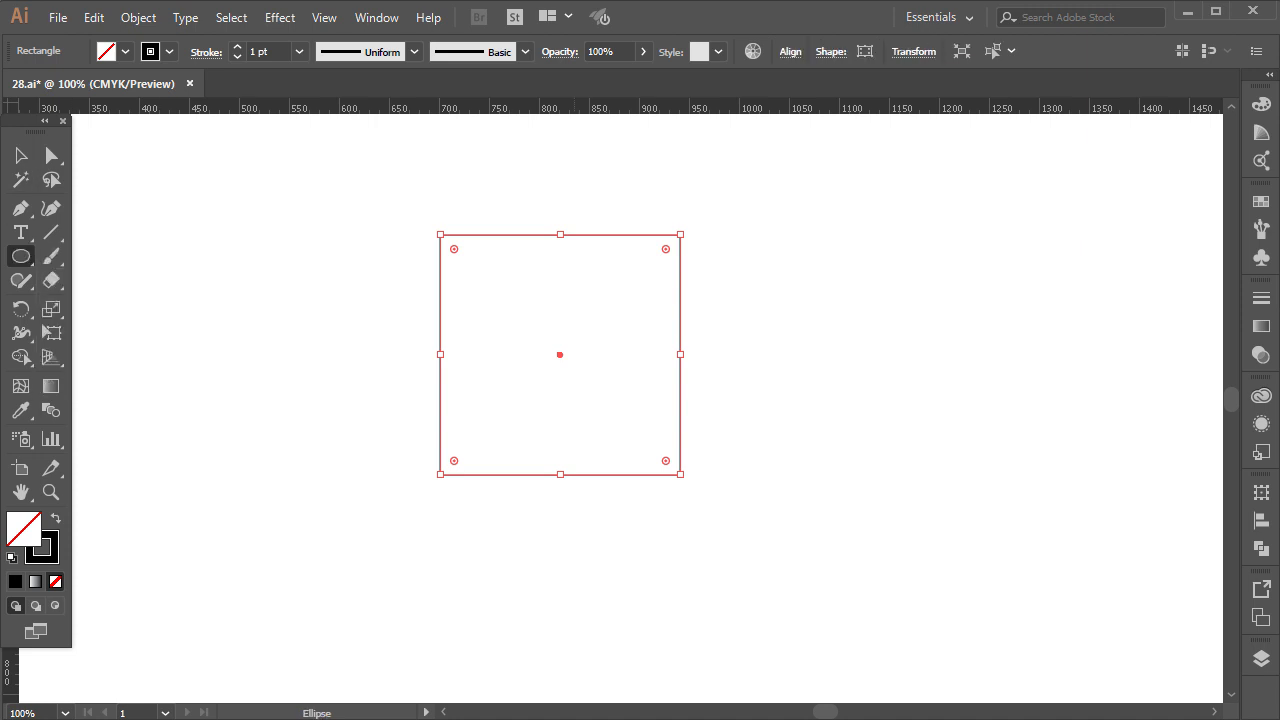
scroll(586, 306, "up", 1)
left_click_drag(506, 232, 645, 370)
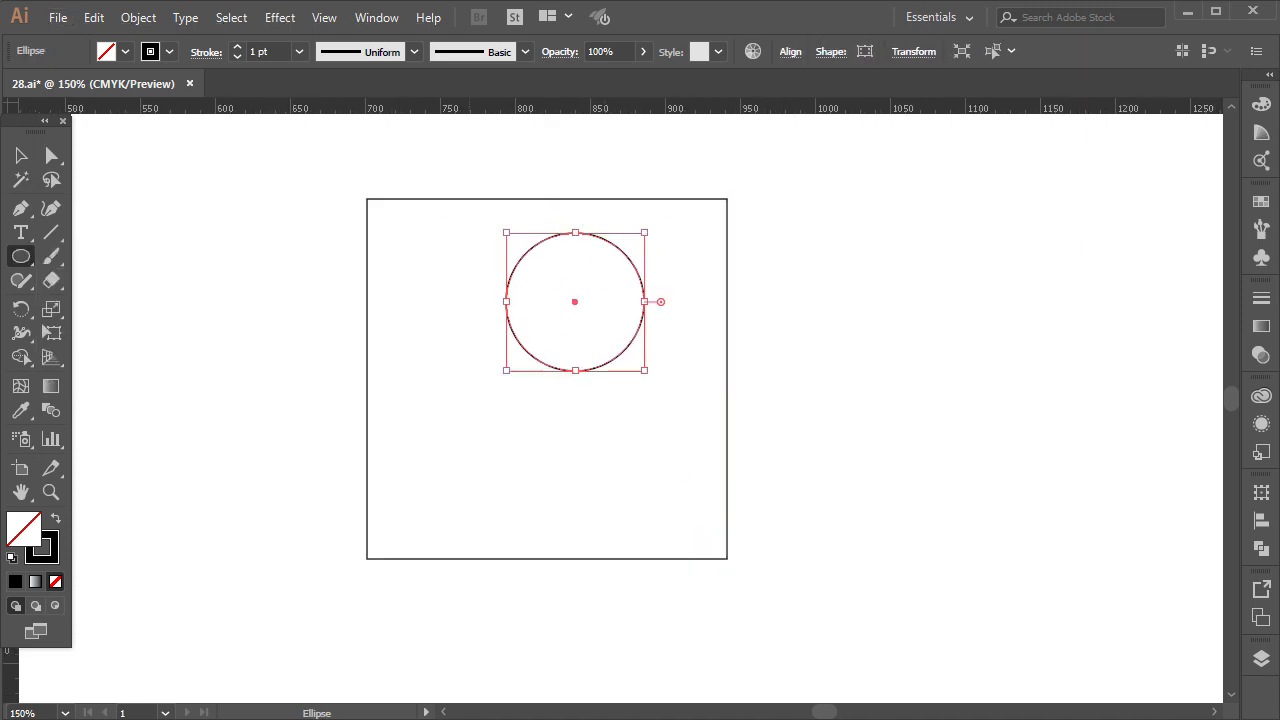
left_click(21, 156)
scroll(682, 337, "up", 1)
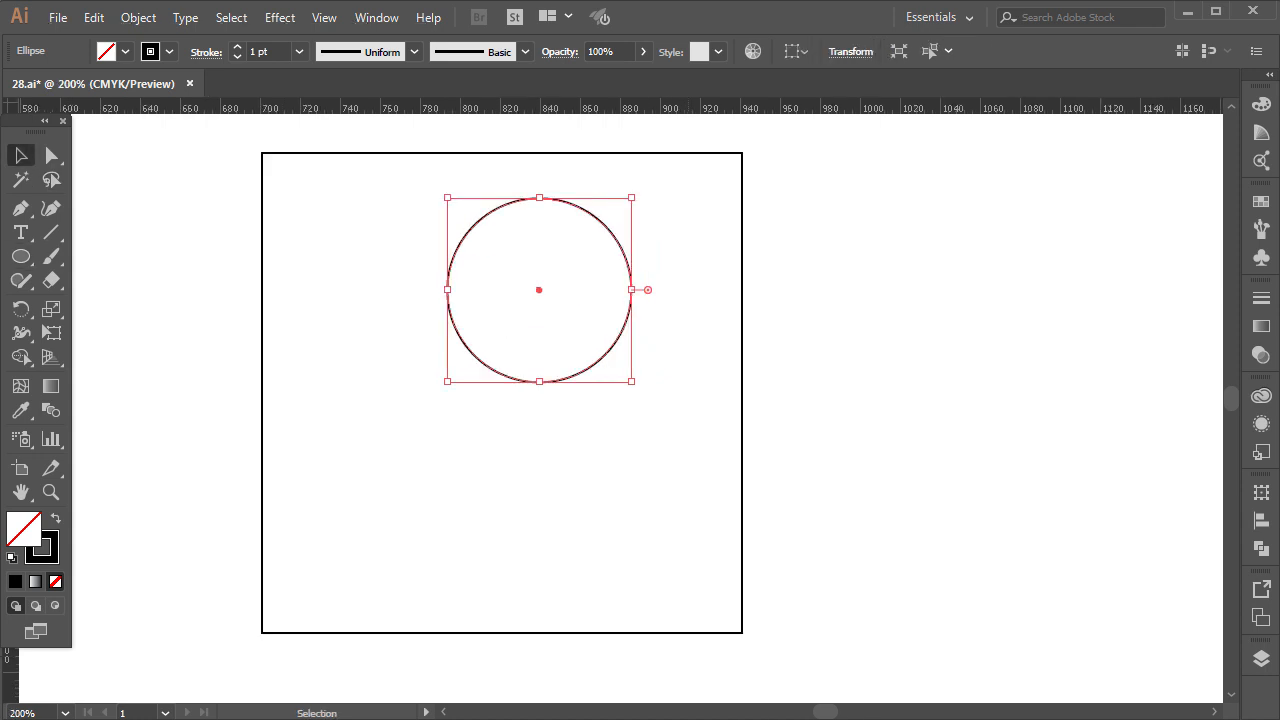
left_click_drag(539, 290, 650, 244)
left_click_drag(558, 336, 522, 371)
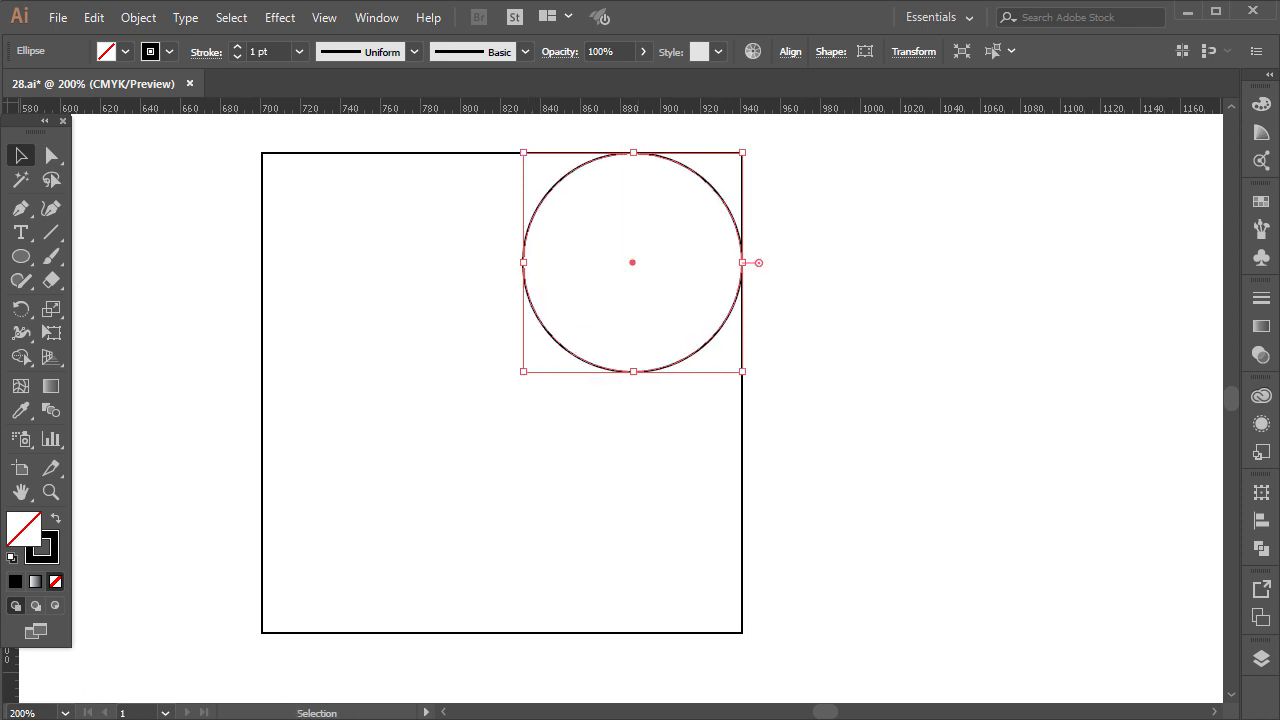
Step: Duplicate the circle in place and move the copy straight down into the square's lower-right corner
left_click(93, 17)
left_click(125, 114)
left_click(93, 17)
left_click(147, 202)
left_click_drag(632, 262, 632, 523)
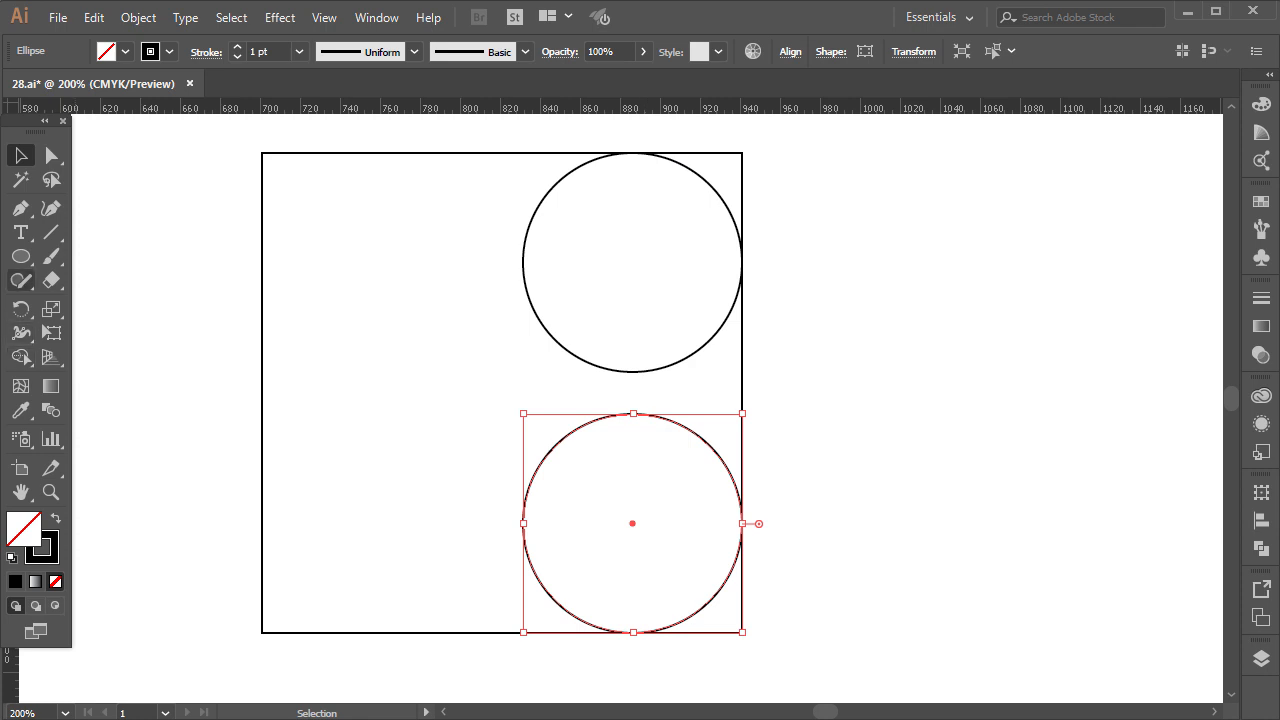
Step: Draw a rectangle about 240 by 110 px across the square's lower part, level with the lower circle's top and bottom
left_click(20, 256)
key("m")
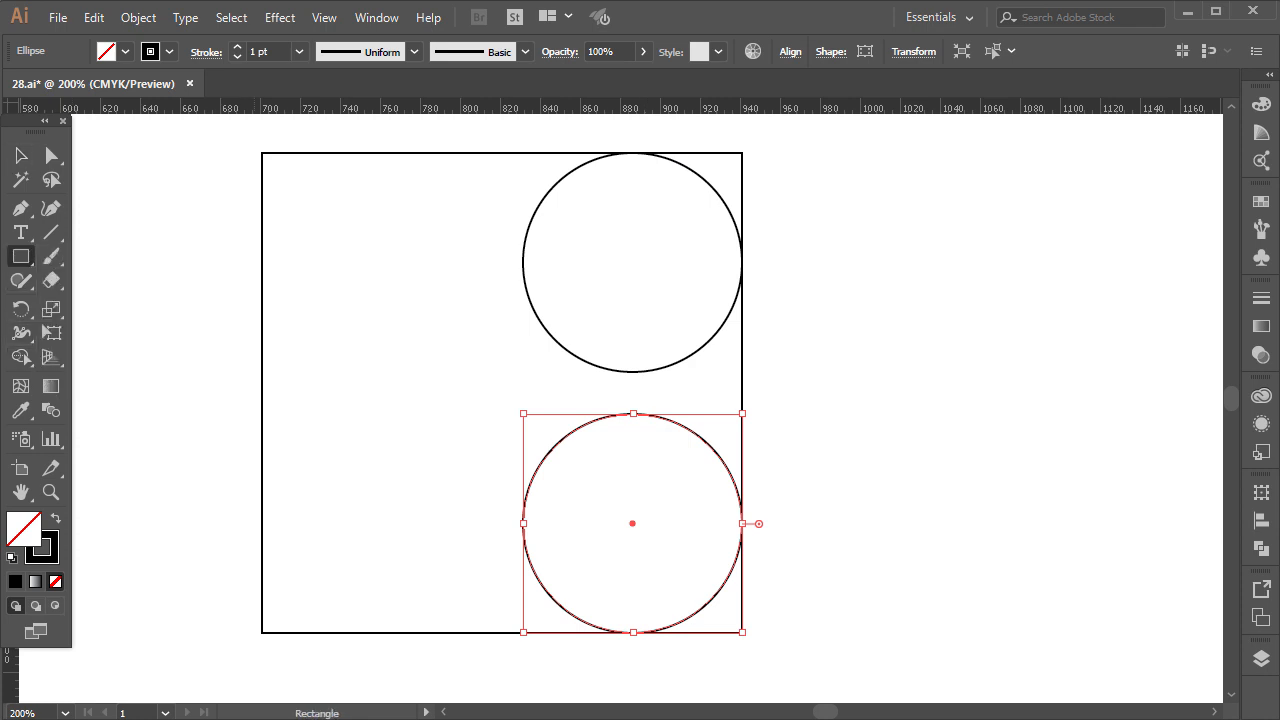
left_click_drag(262, 413, 742, 631)
key("v")
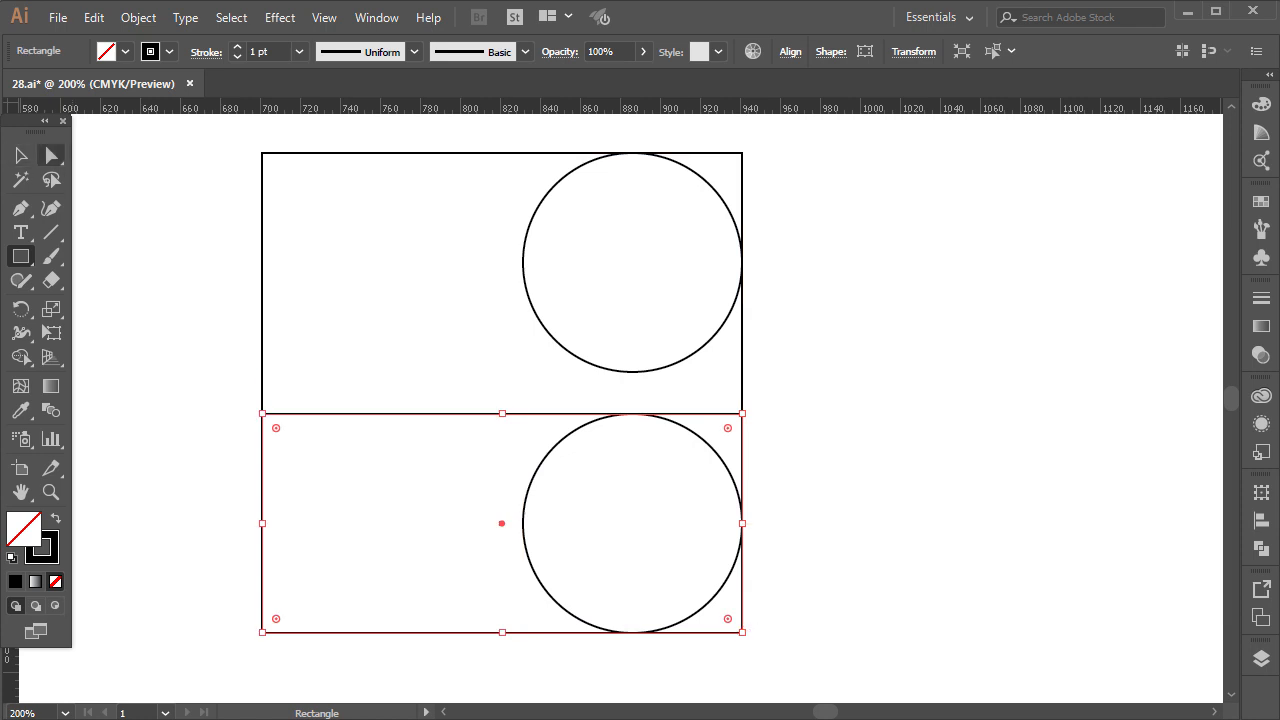
Step: Round all four corners of the lower rectangle fully into a pill shape whose right end follows the lower circle
key("a")
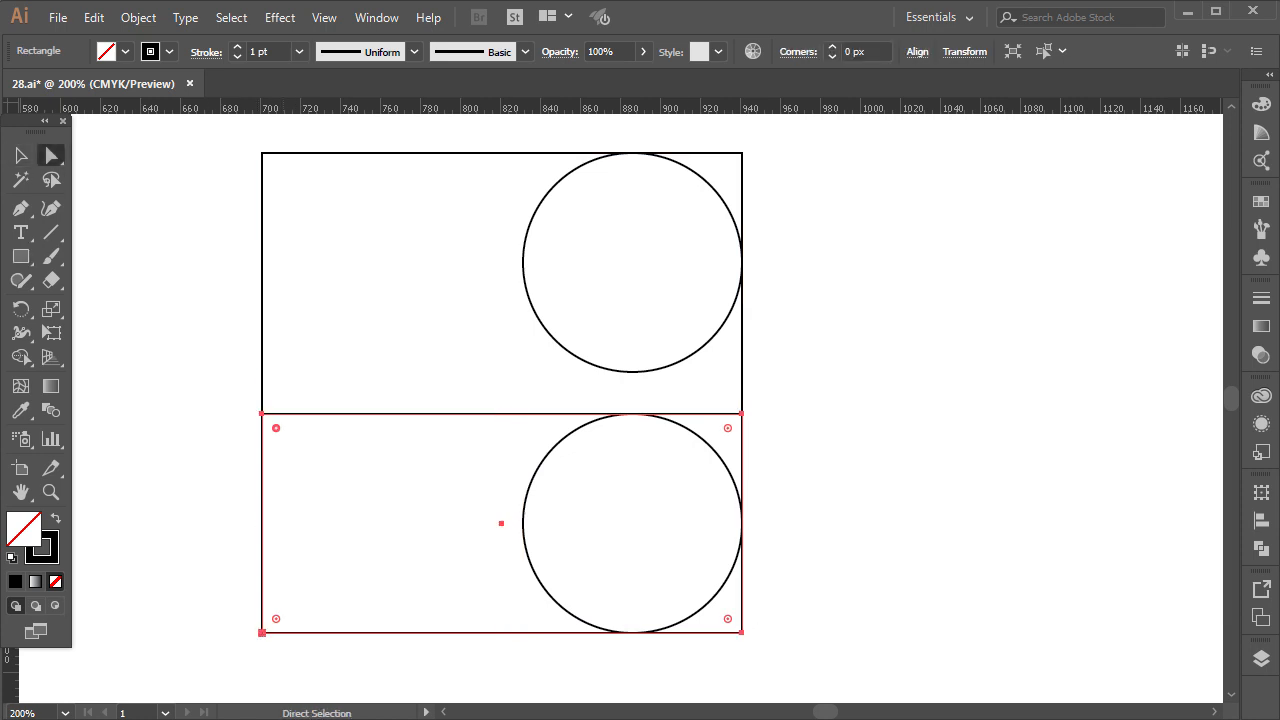
left_click(276, 619, "shift")
left_click(728, 619, "shift")
left_click_drag(728, 428, 632, 523)
key("v")
key("ctrl+shift+a")
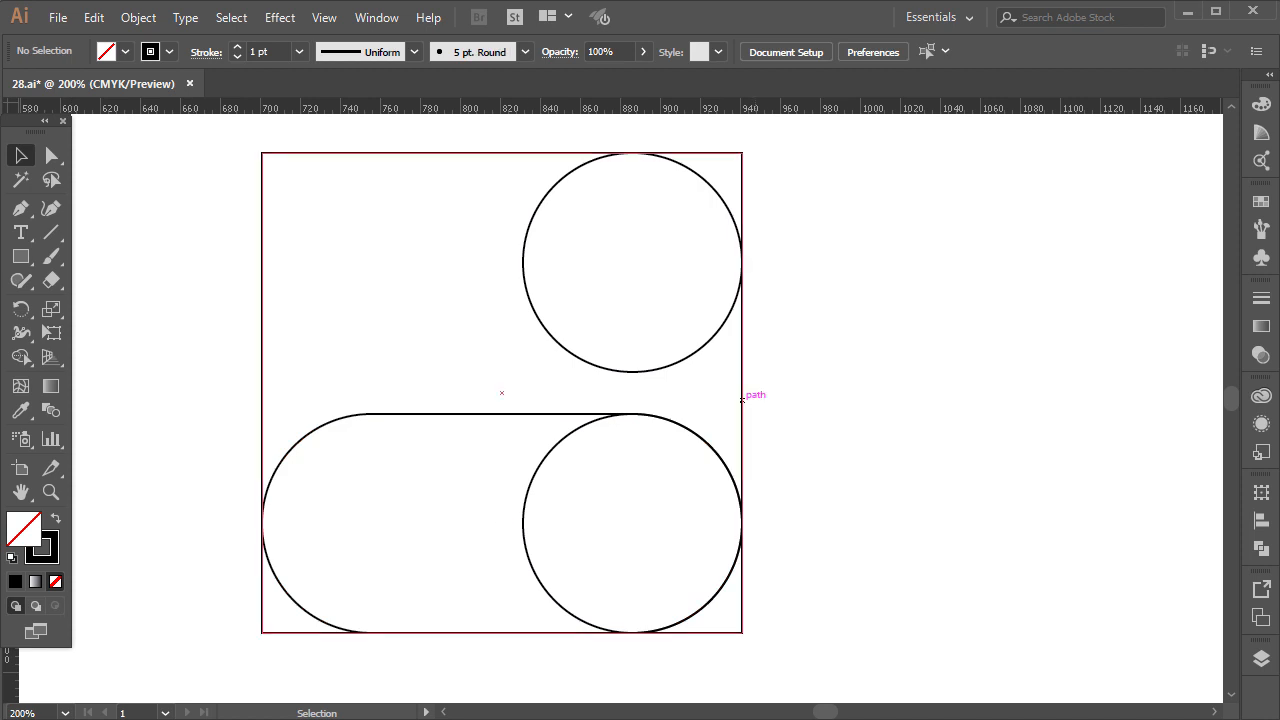
Step: Draw a square about 55 px wide over the upper circle's lower-right quadrant and delete the large outer square
left_click(742, 392)
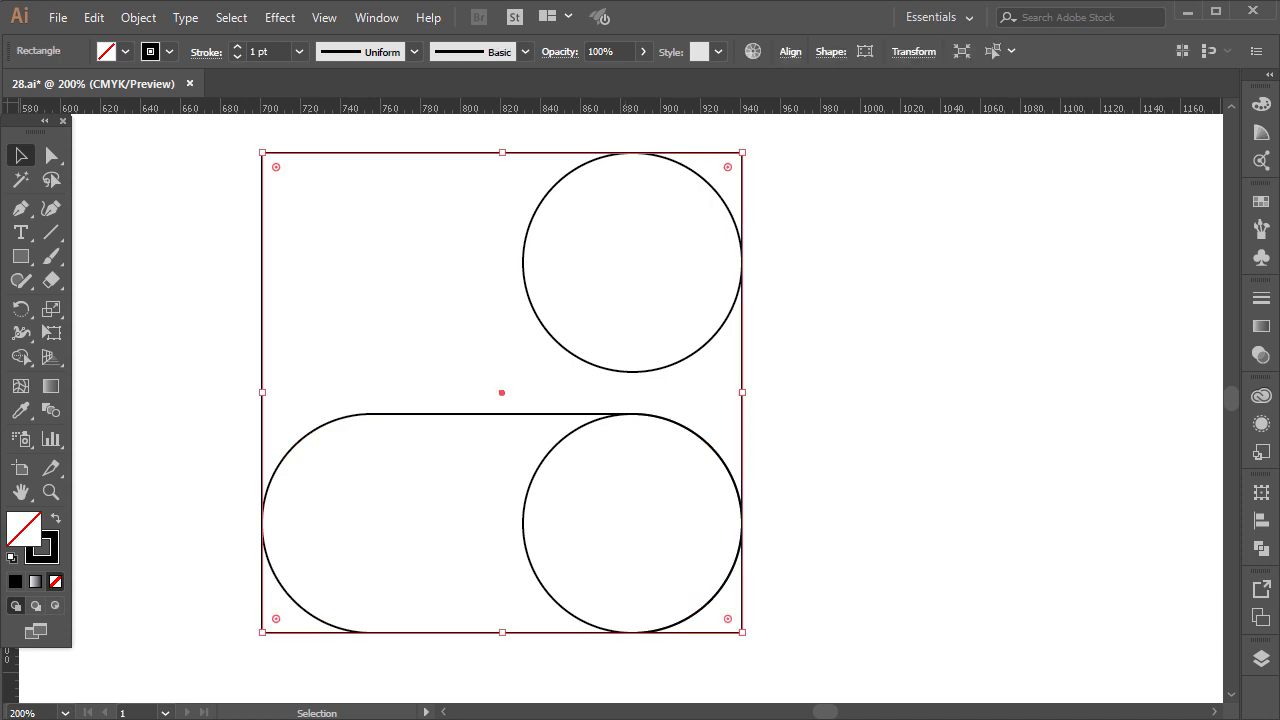
left_click(21, 256)
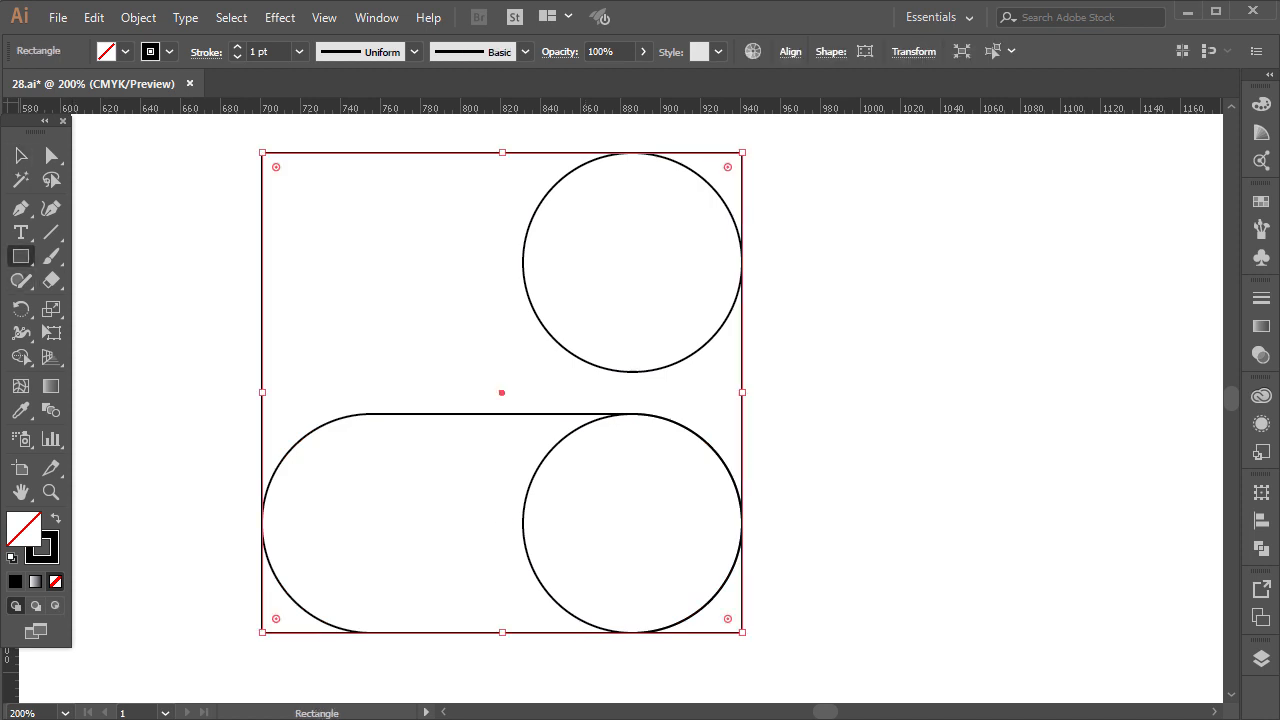
left_click_drag(634, 263, 742, 363)
key("v")
key("ctrl+shift+a")
left_click(741, 410)
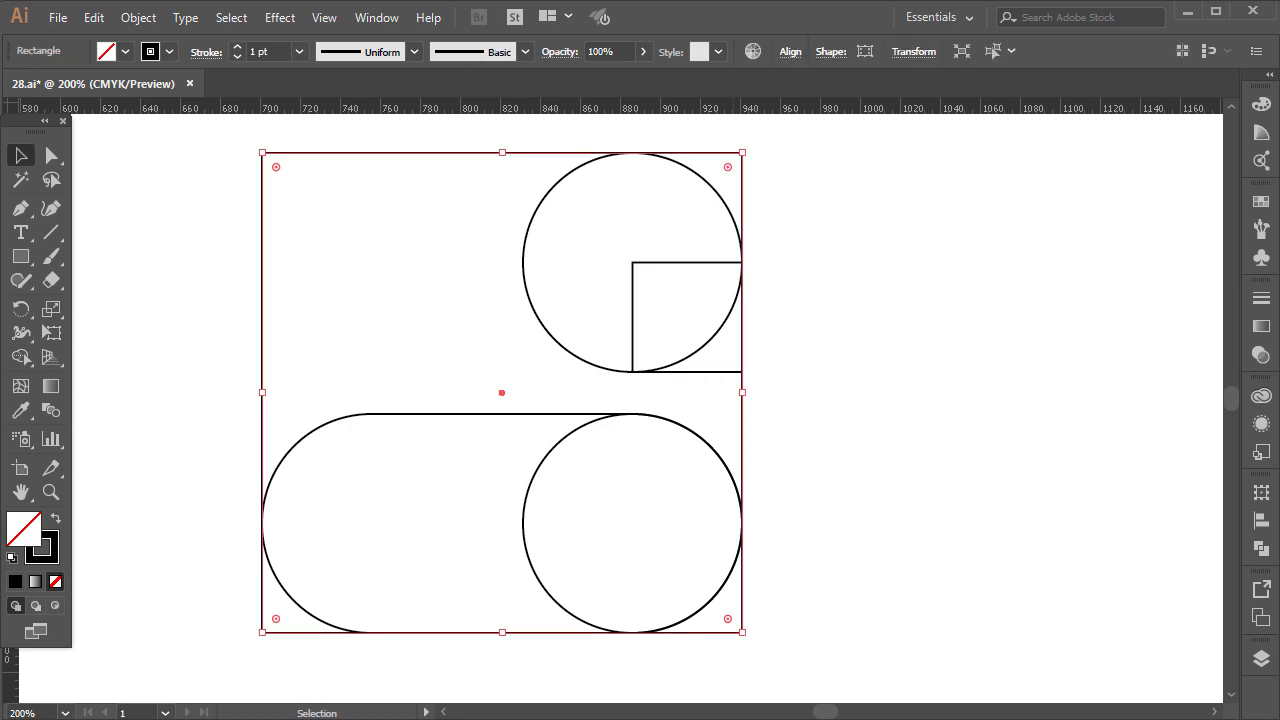
key("Delete")
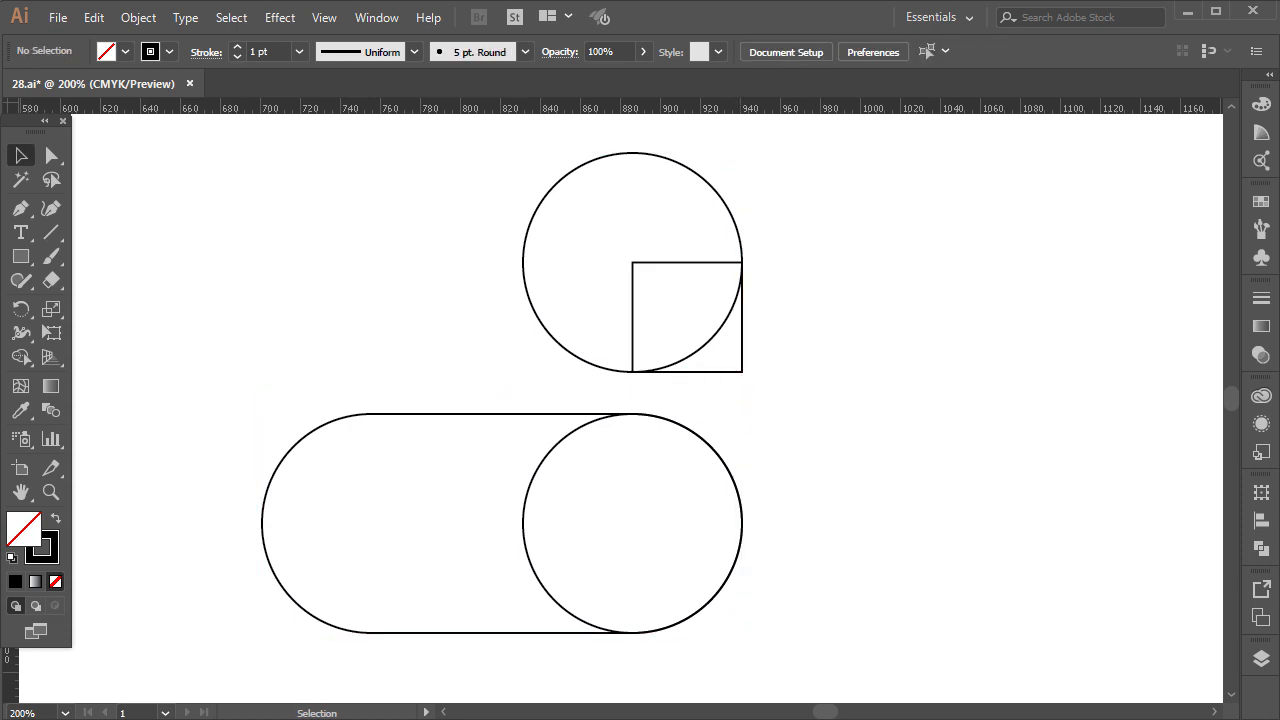
Step: Unite the upper circle with the small square into a teardrop, and delete the circle inside the pill shape
left_click_drag(772, 400, 636, 276)
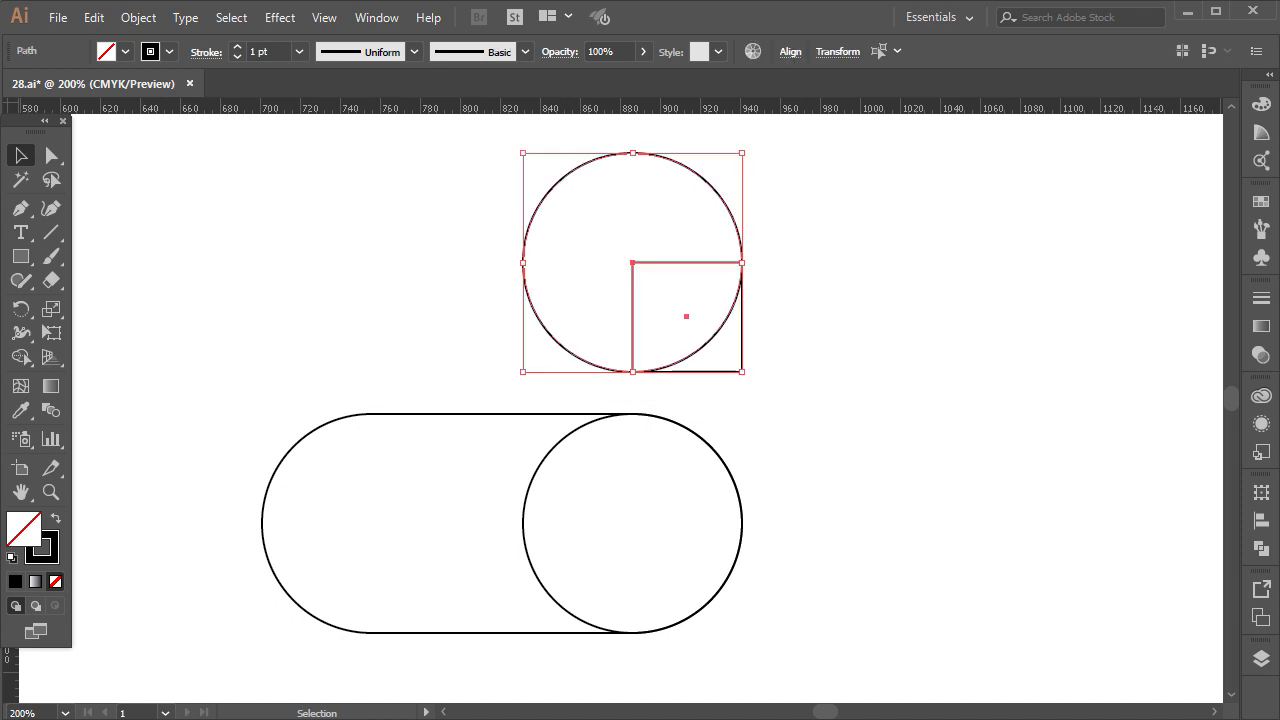
left_click(1261, 548)
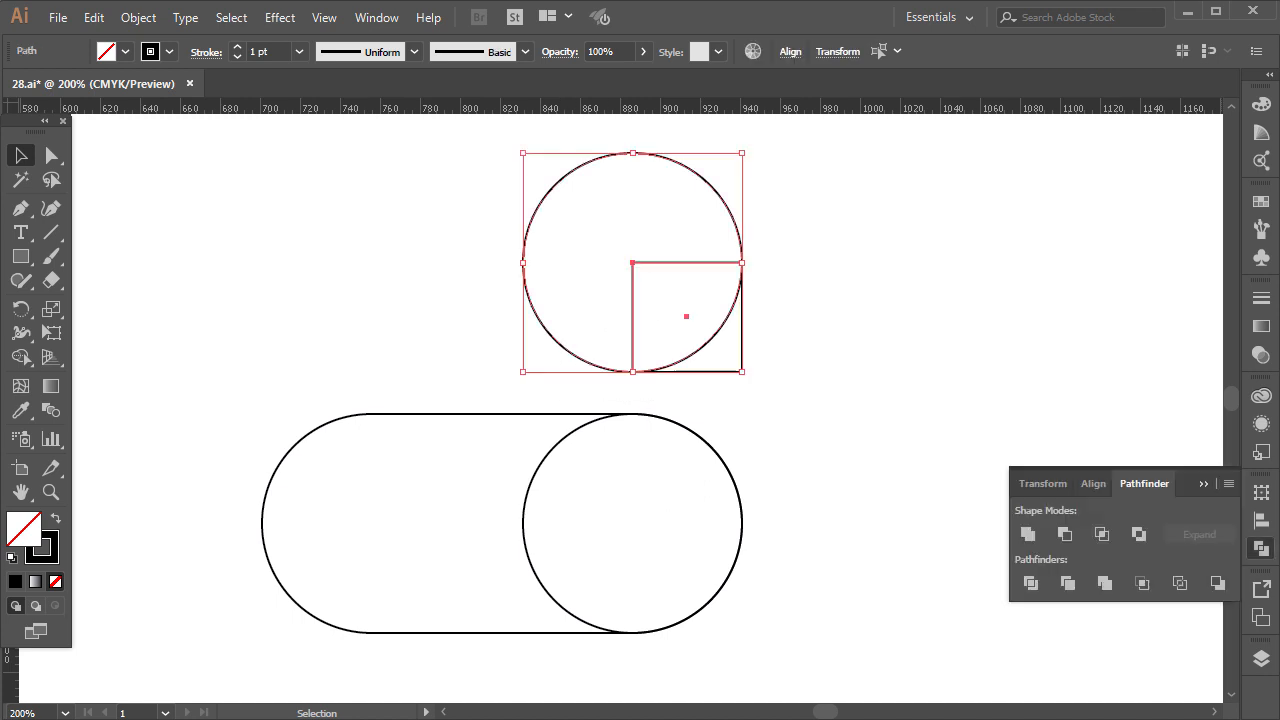
left_click(1027, 533)
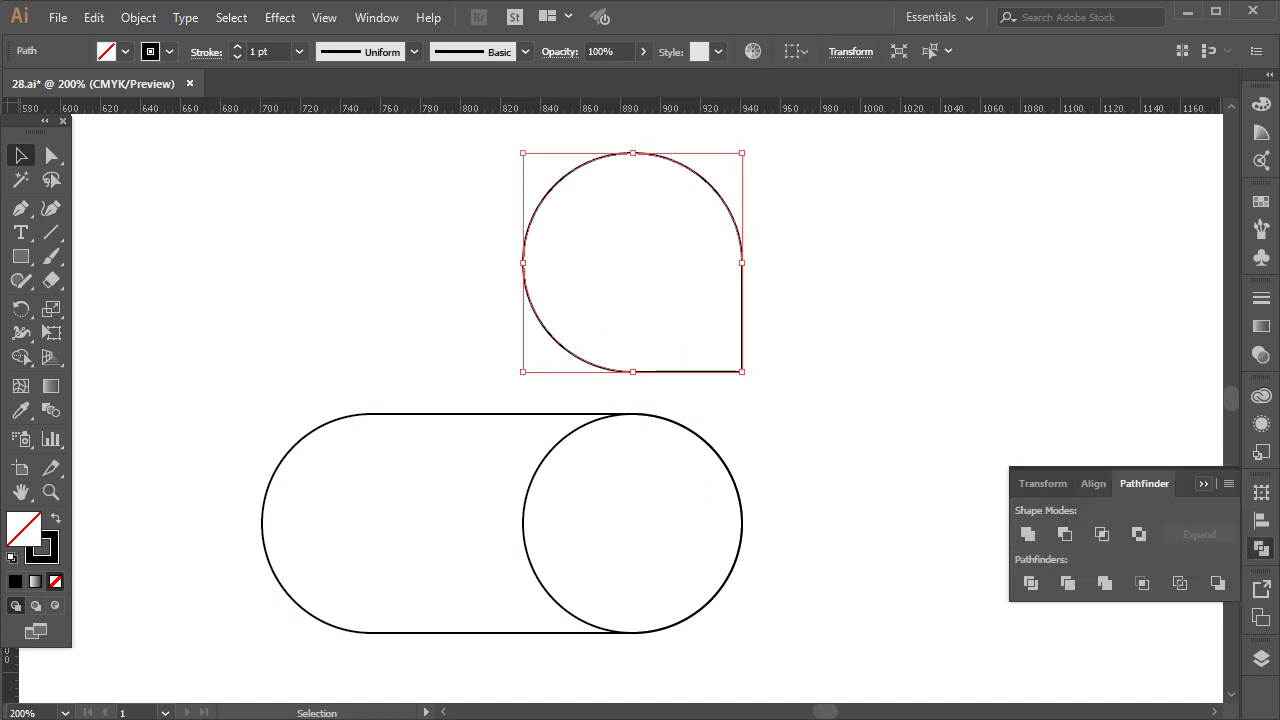
left_click(1204, 484)
left_click(890, 446)
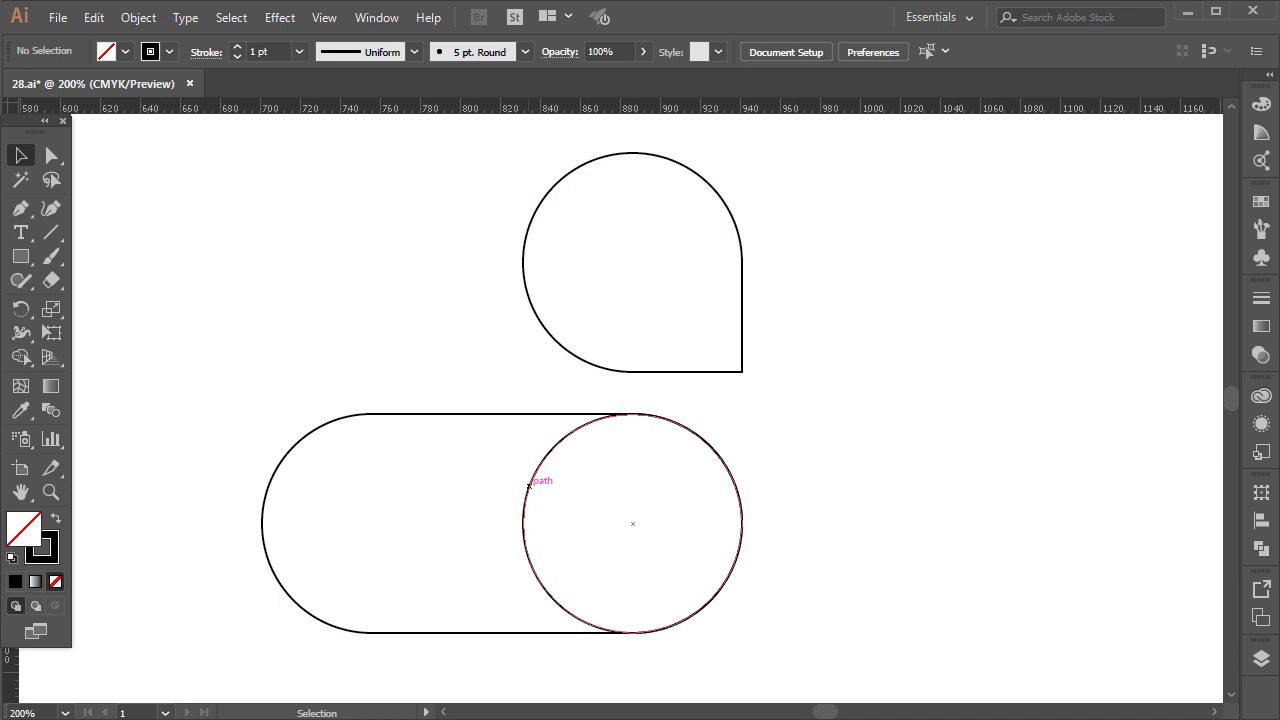
left_click(529, 485)
key("Delete")
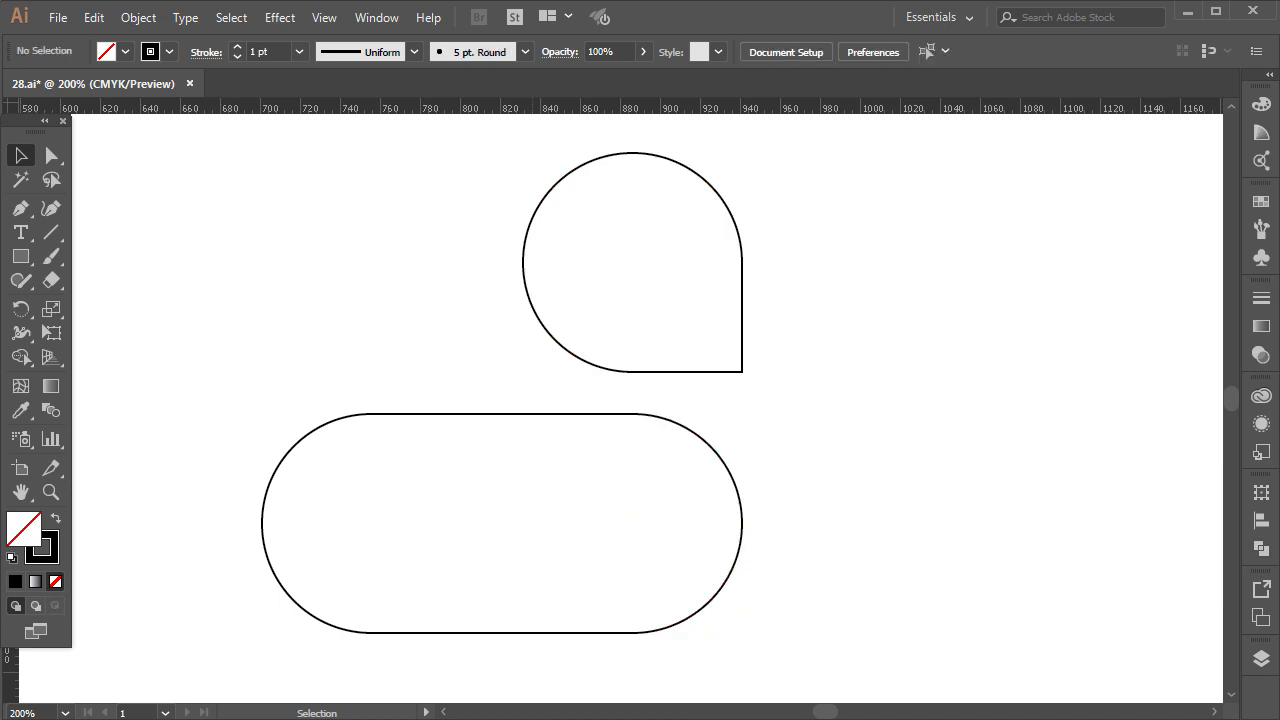
Step: Duplicate the teardrop and pill in place and move the copied pair horizontally to the right of the originals
key("ctrl+minus")
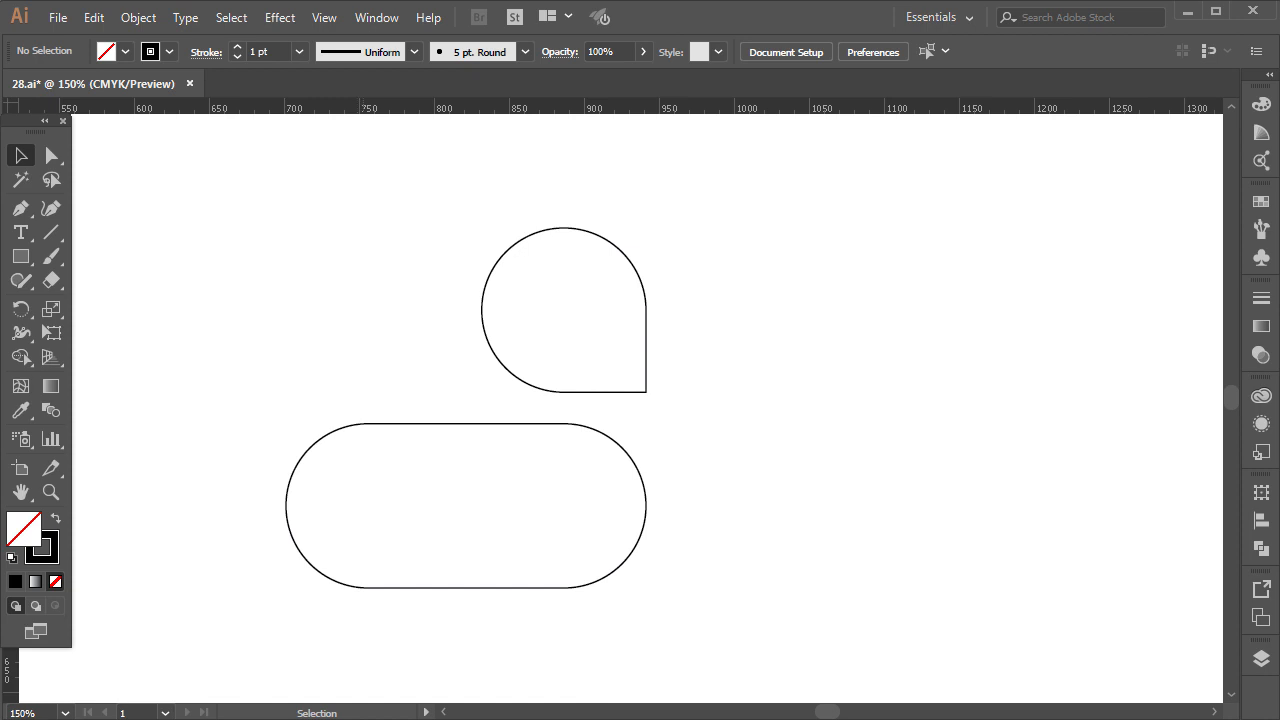
left_click_drag(786, 523, 364, 330)
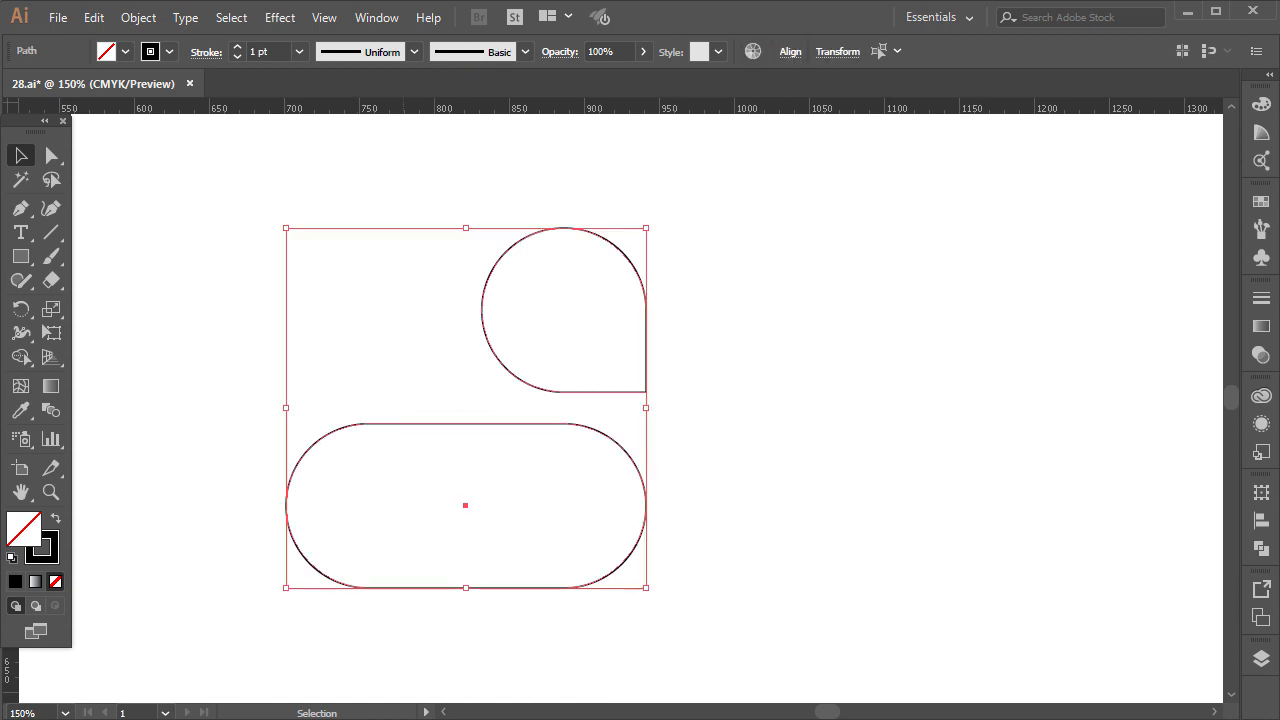
left_click(93, 17)
left_click(110, 111)
left_click(93, 17)
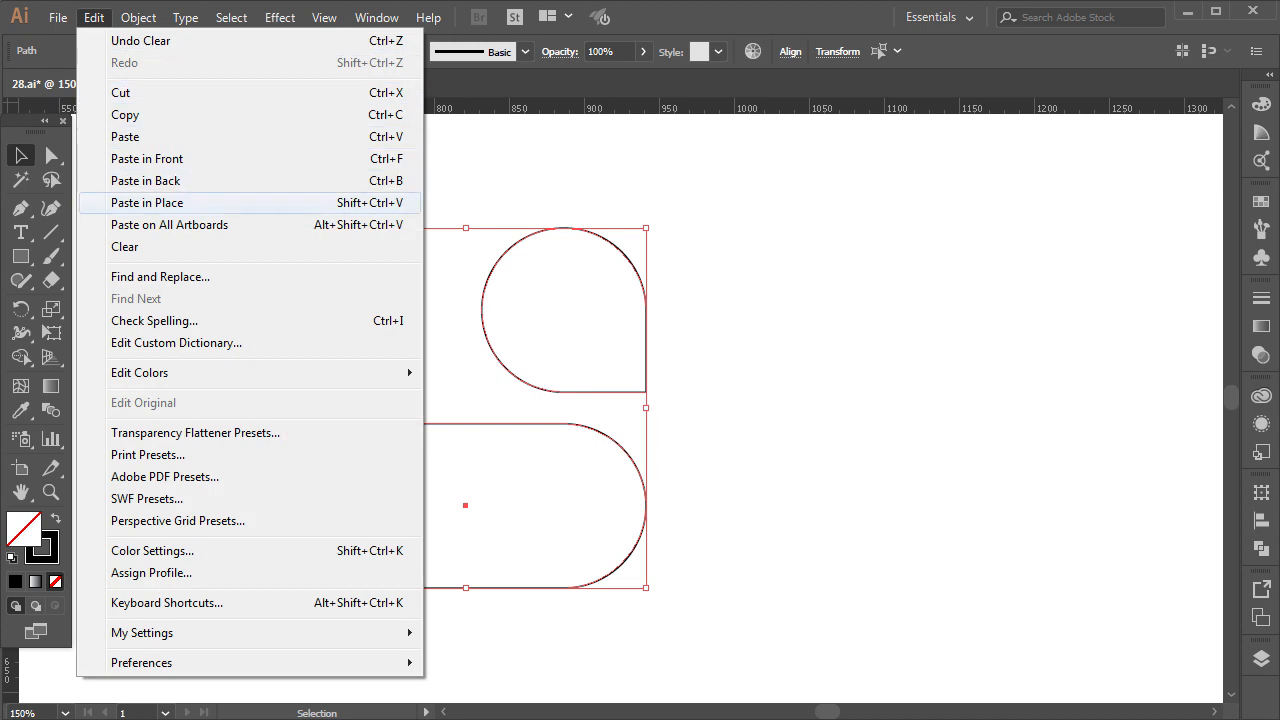
left_click(110, 201)
left_click_drag(588, 391, 964, 391)
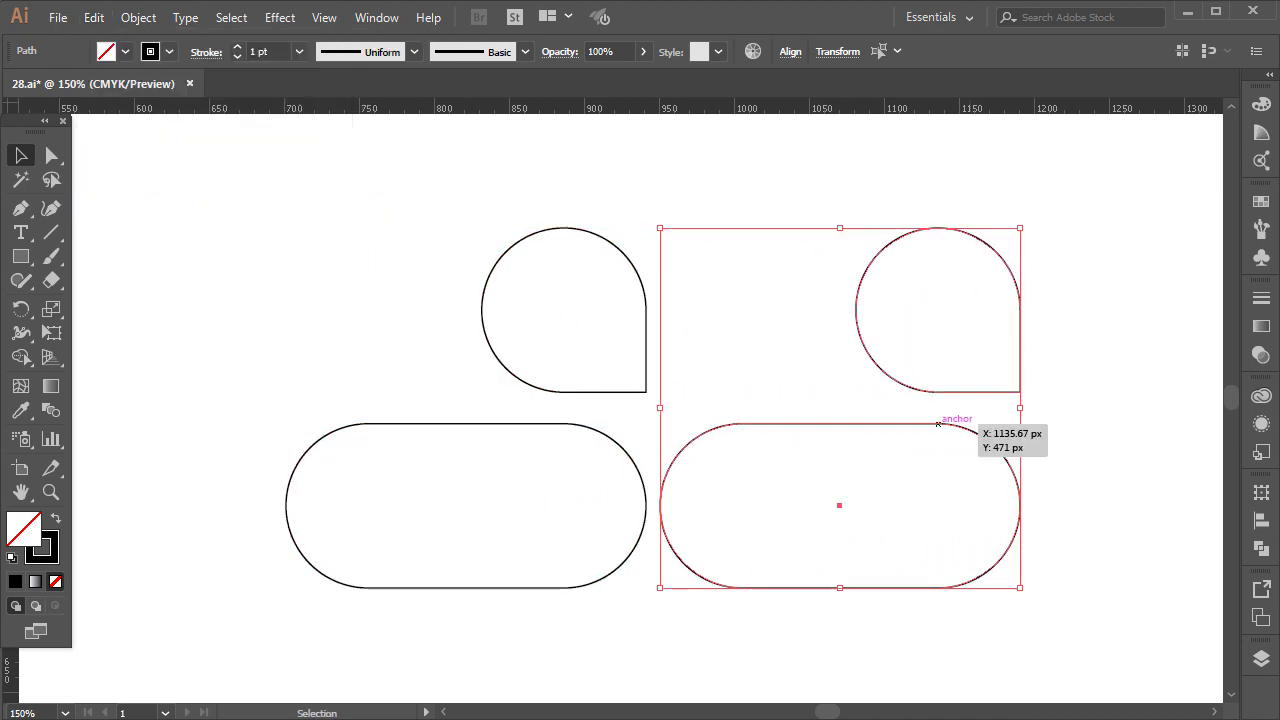
Step: Rotate the copied pair 90° clockwise and shift it slightly right to widen the gap from the original pair
left_click_drag(1027, 595, 735, 543)
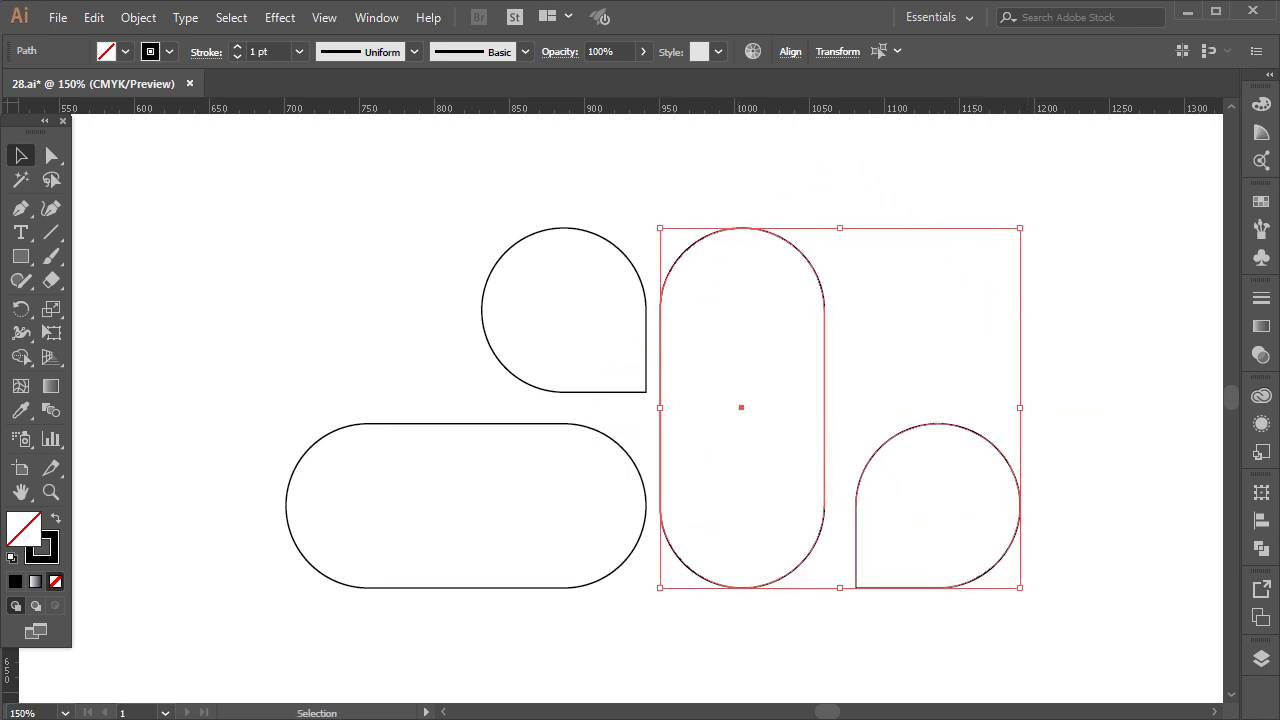
left_click_drag(741, 407, 757, 407)
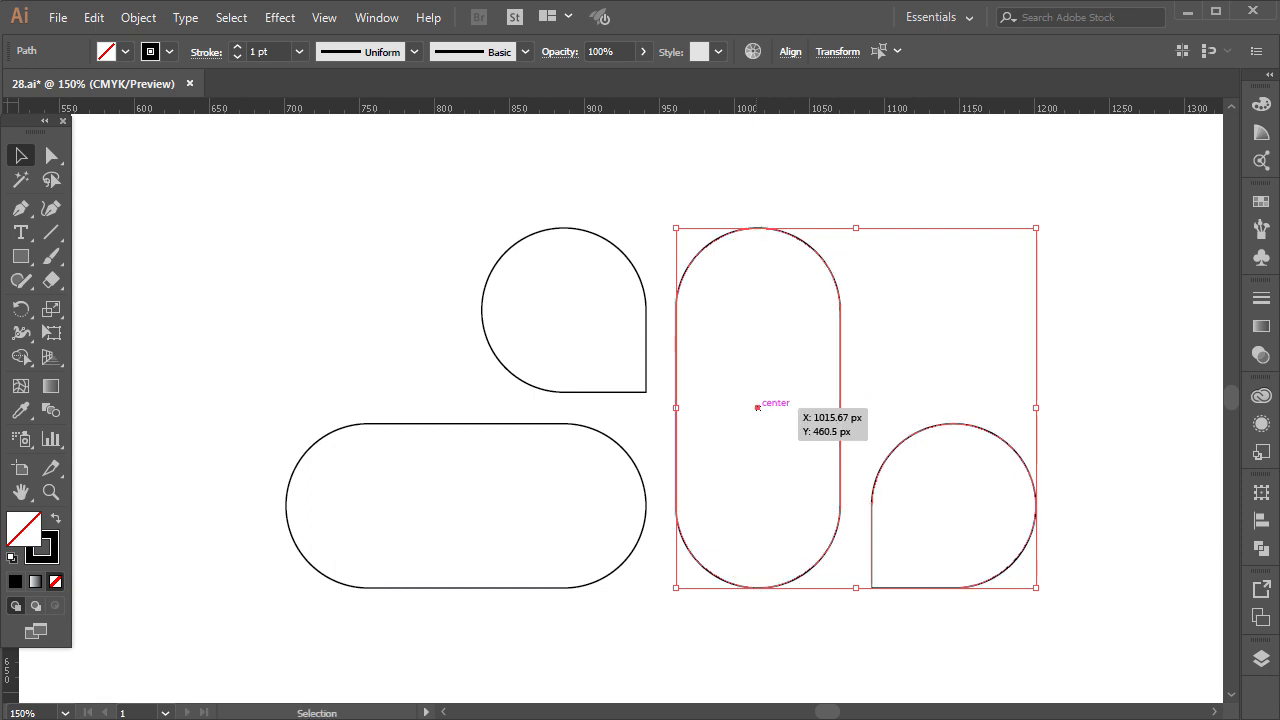
key("ctrl+shift+a")
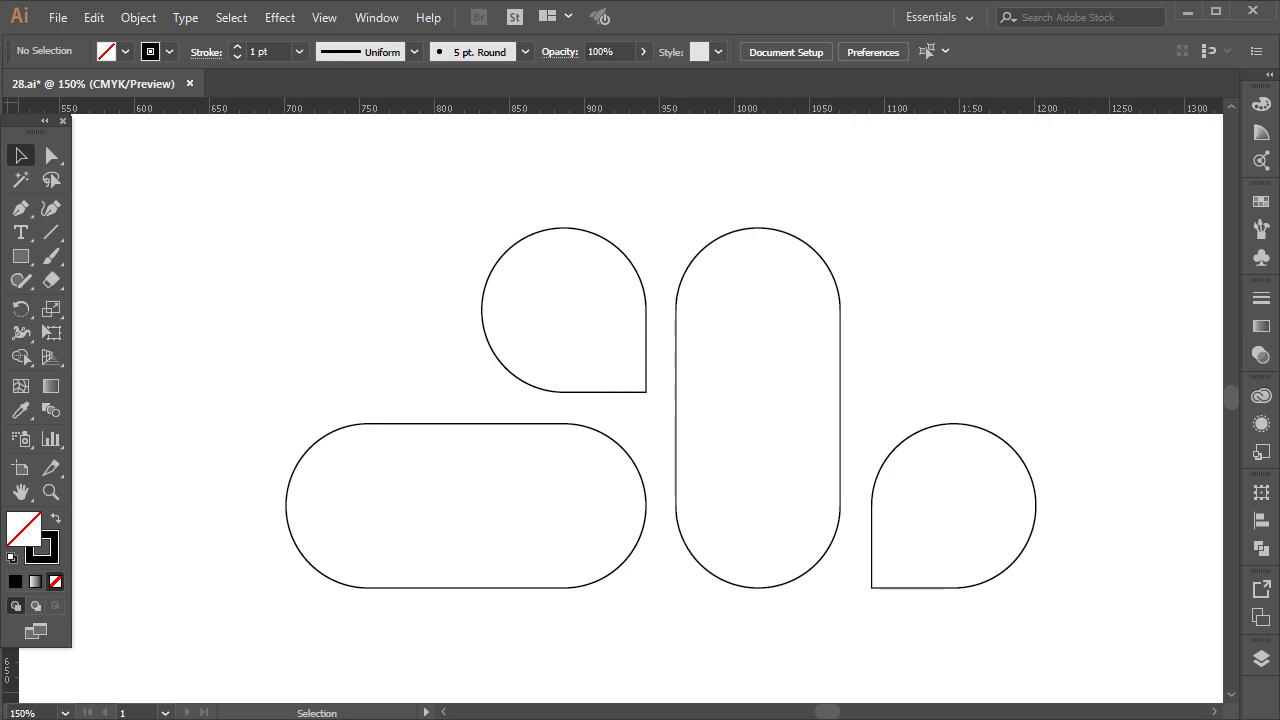
Step: Select the upright pill and its teardrop and nudge them slightly farther right from the original pair
left_click_drag(1080, 423, 770, 482)
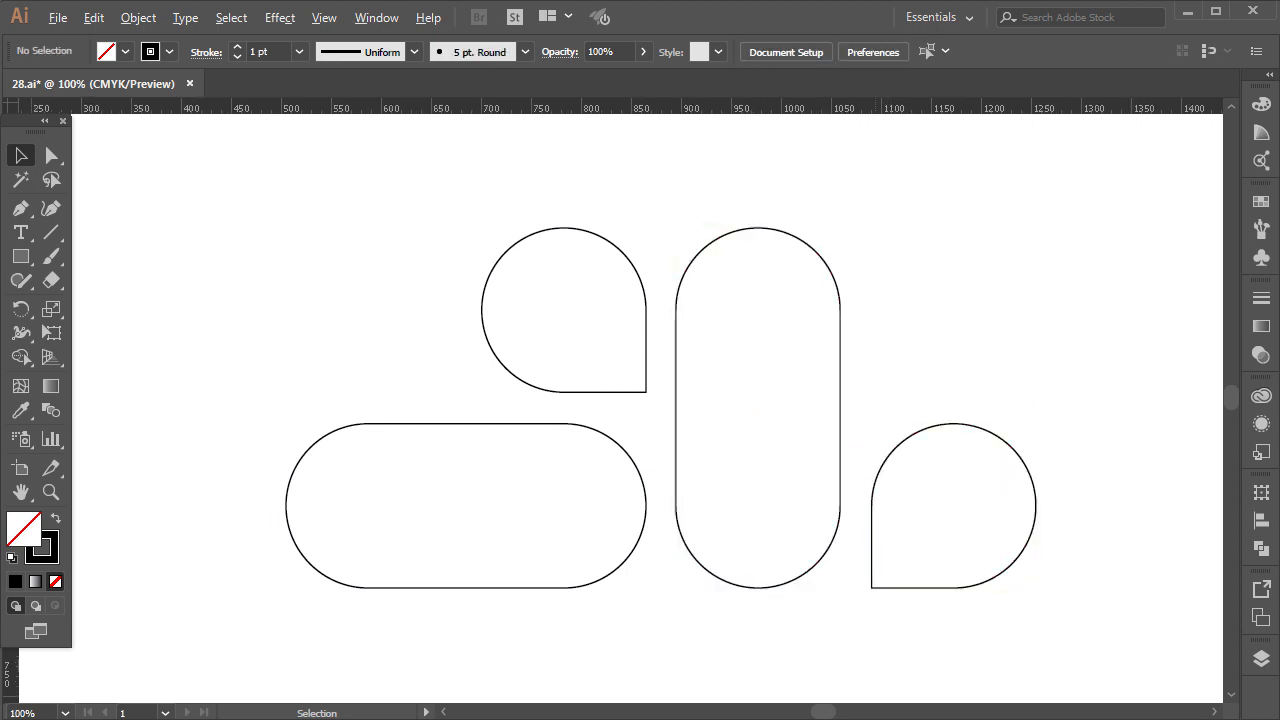
key("ctrl+minus")
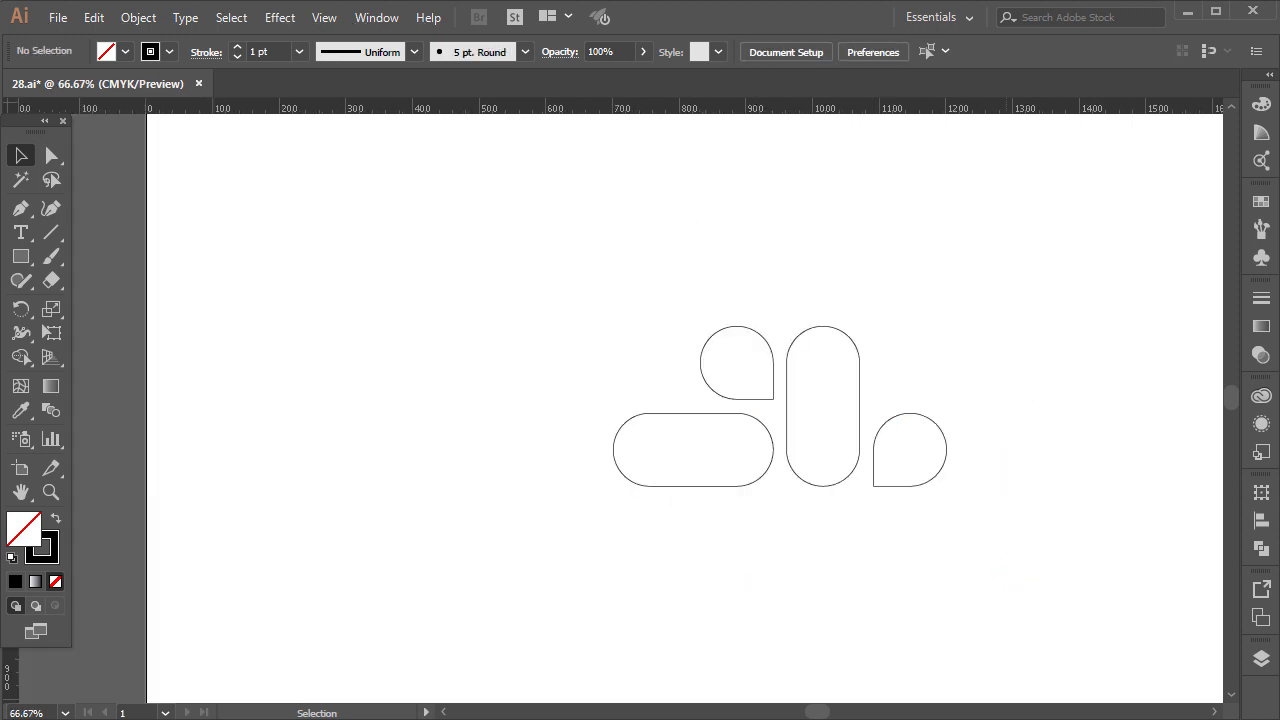
key("ctrl+plus")
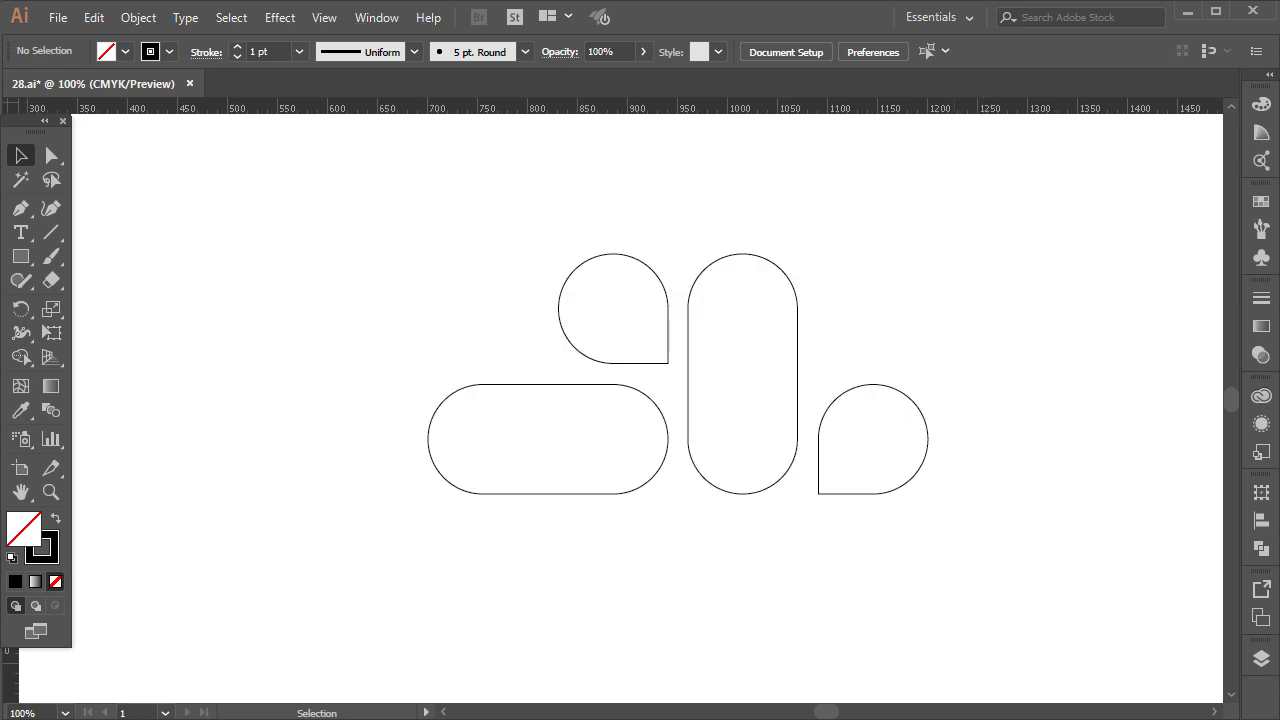
left_click_drag(943, 518, 814, 374)
left_click(767, 550)
Step: Duplicate all four shapes in place and move the copies straight down to form a second set below the originals
scroll(767, 550, "down", 2)
left_click_drag(982, 527, 400, 271)
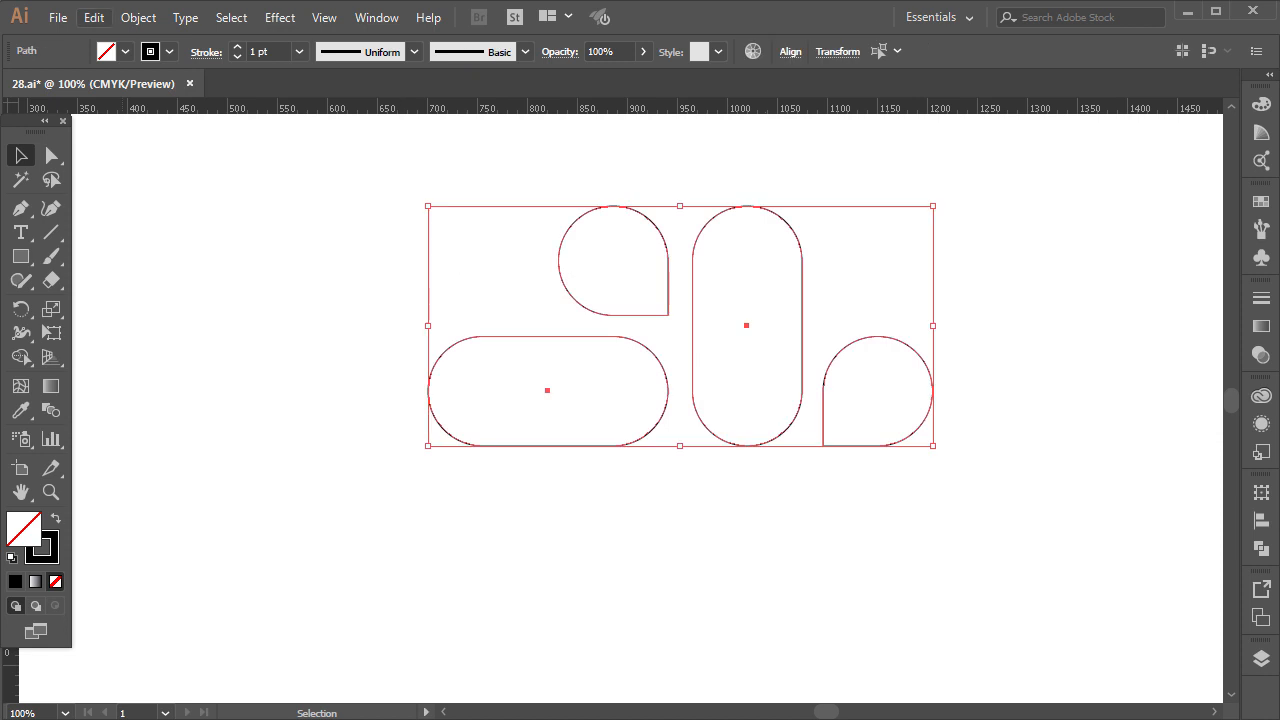
left_click(93, 17)
left_click(125, 115)
left_click(93, 17)
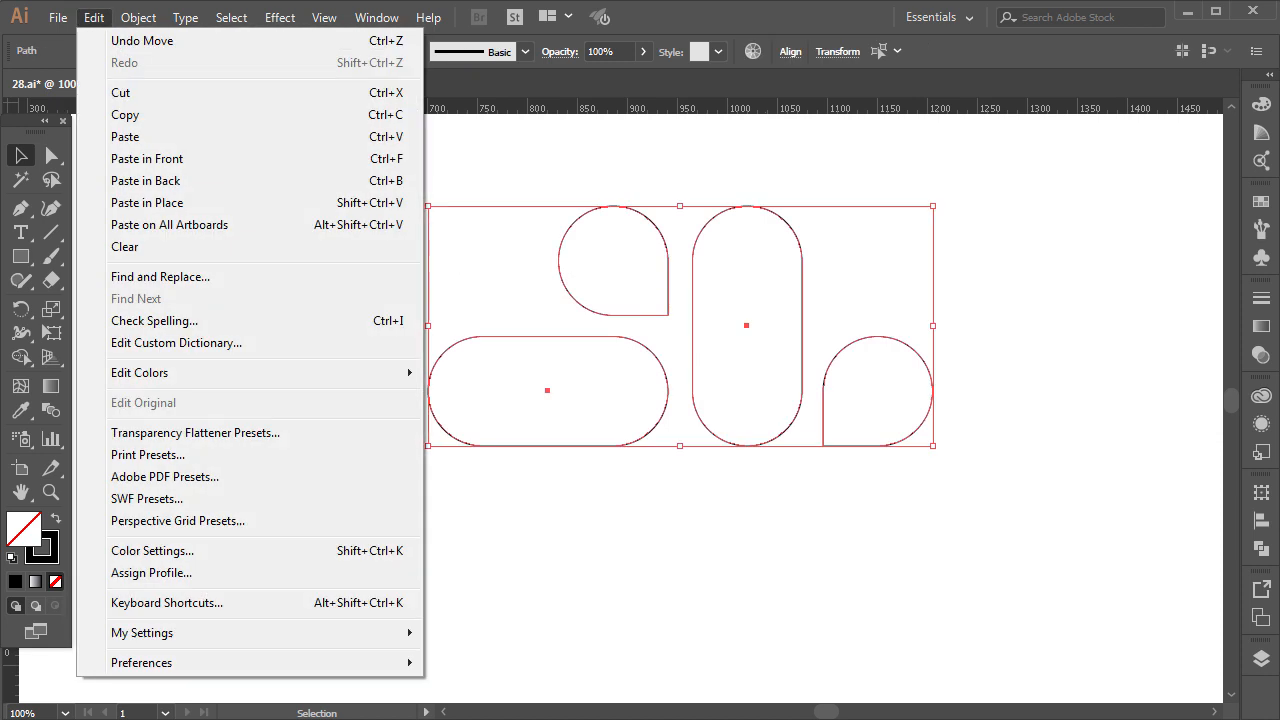
left_click(147, 202)
scroll(746, 253, "down", 3)
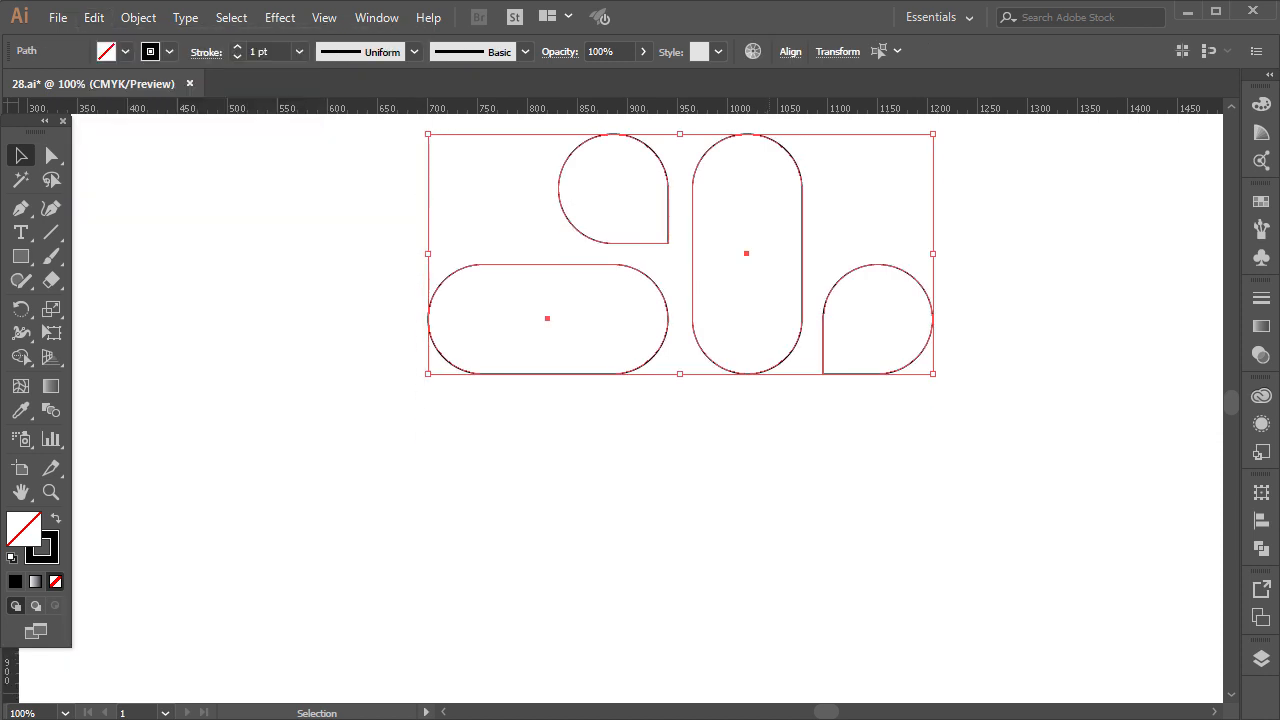
left_click_drag(746, 253, 746, 522)
scroll(746, 500, "down", 5)
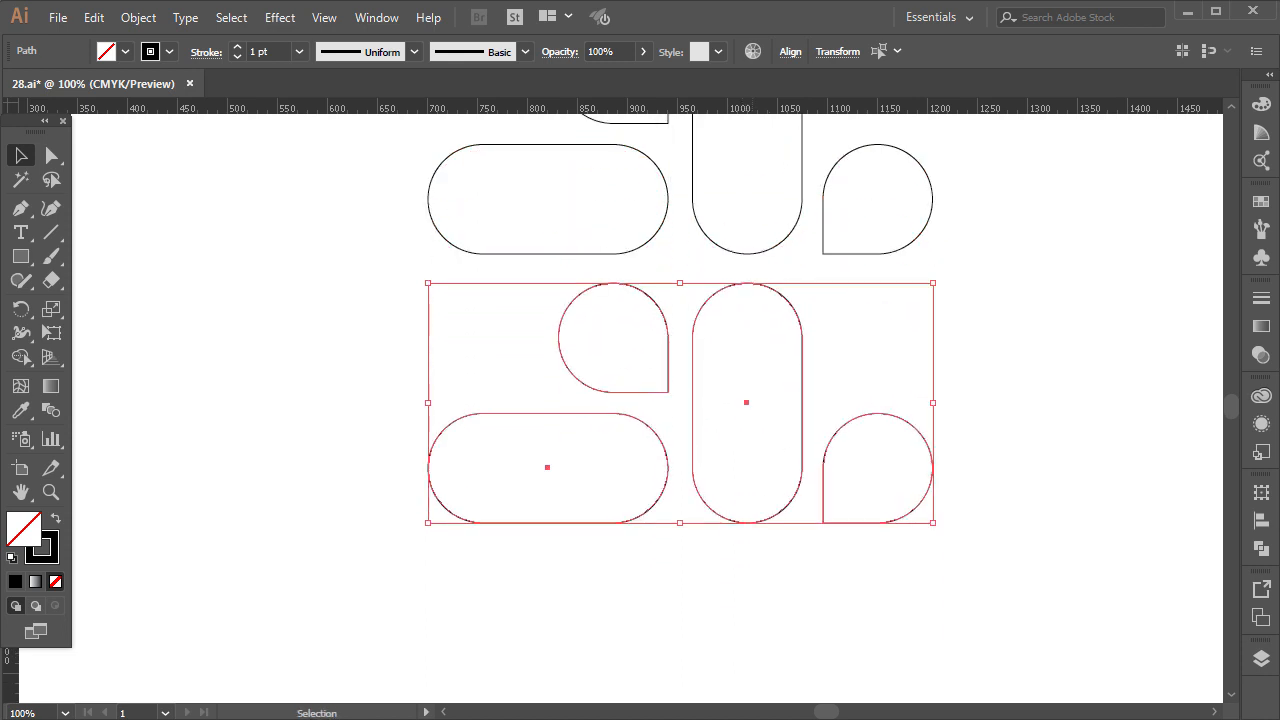
Step: Reflect the lower copied set of four shapes across an axis angled at 180°
right_click(752, 437)
mouse_move(850, 310)
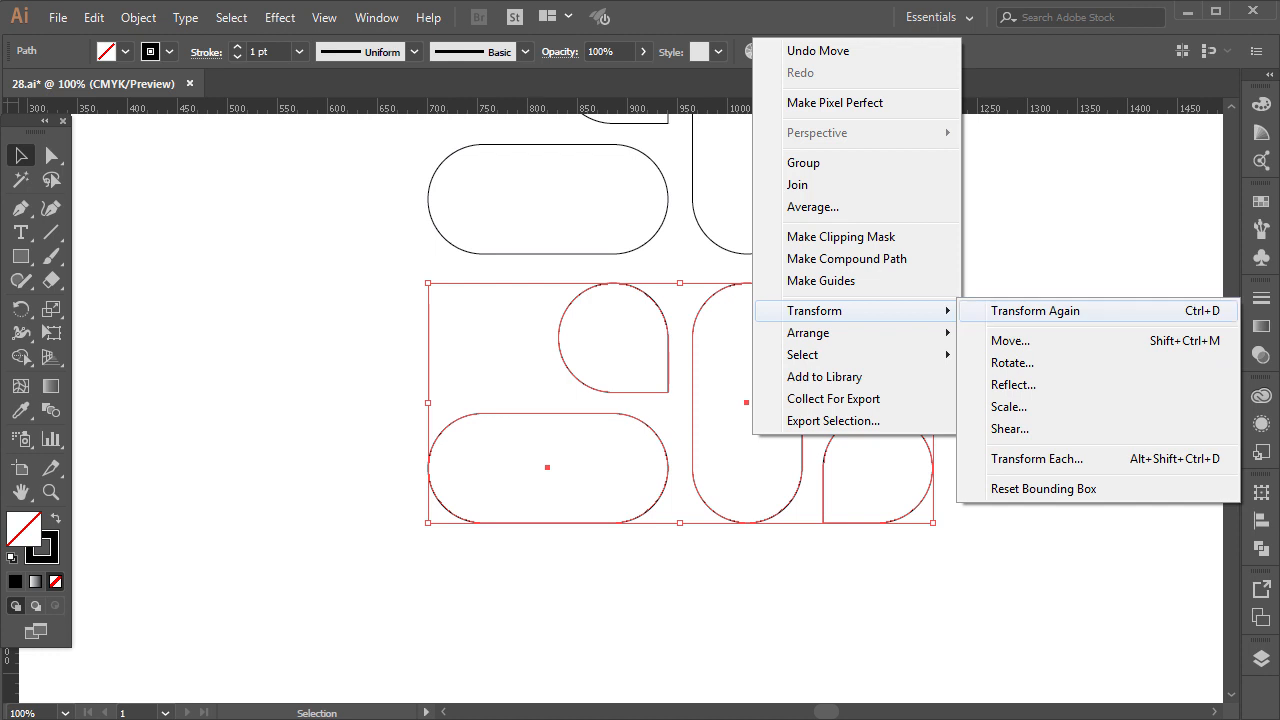
left_click(1013, 384)
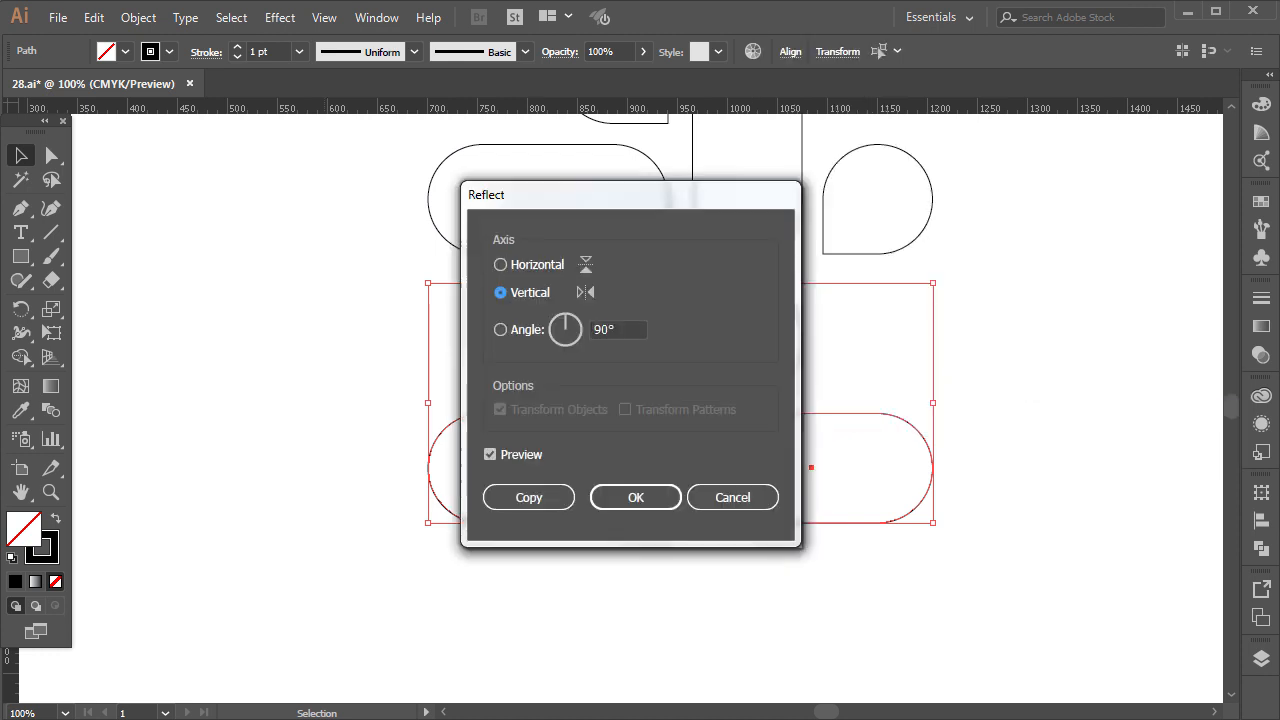
left_click_drag(620, 194, 843, 200)
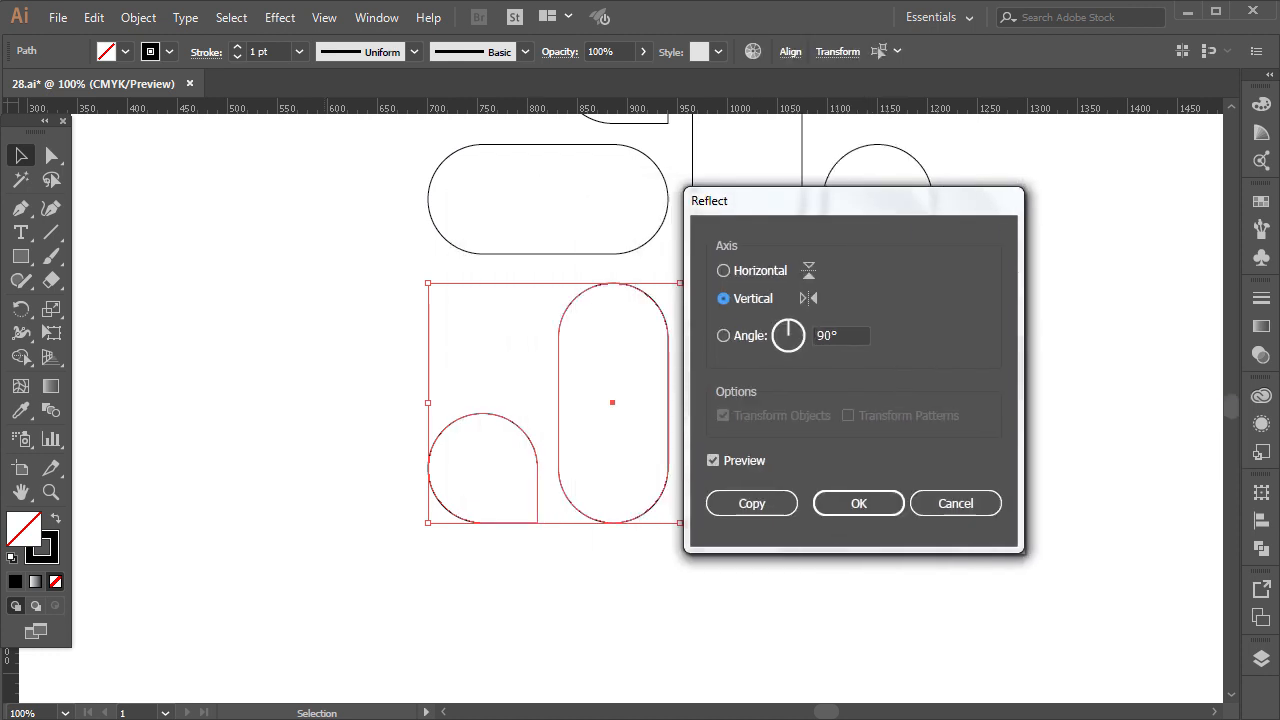
key("Tab")
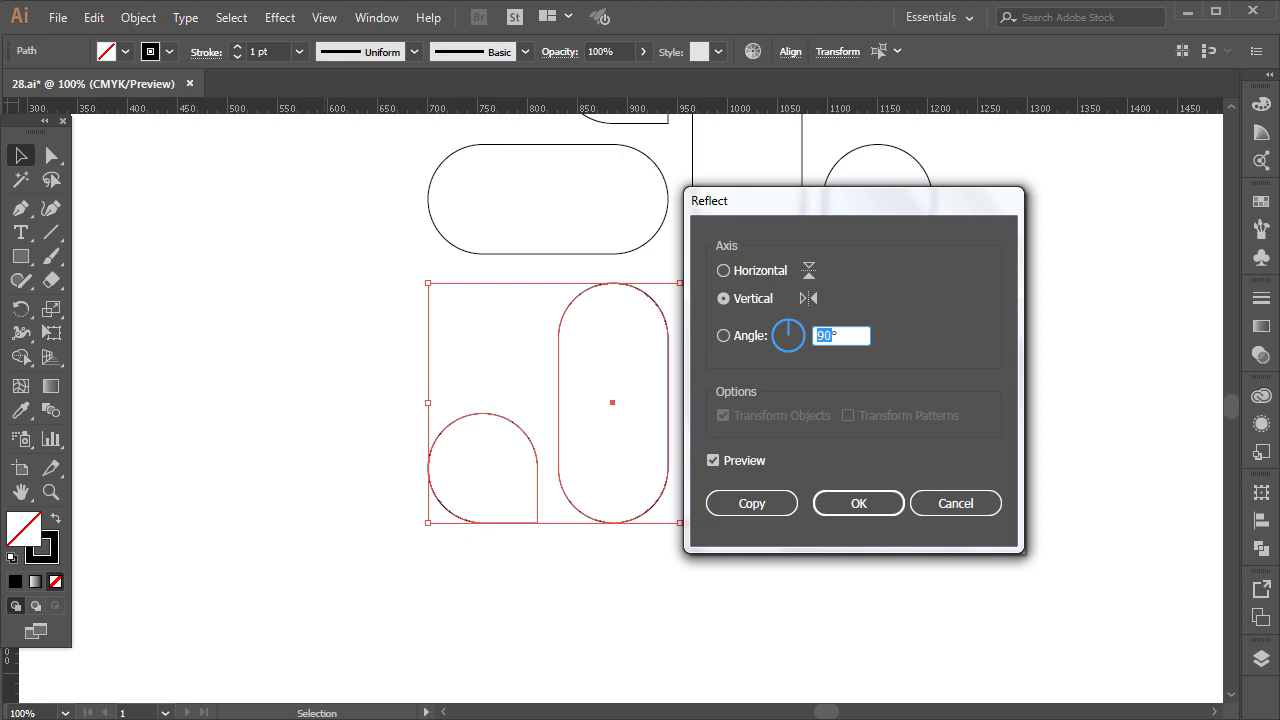
key("Tab")
key("space")
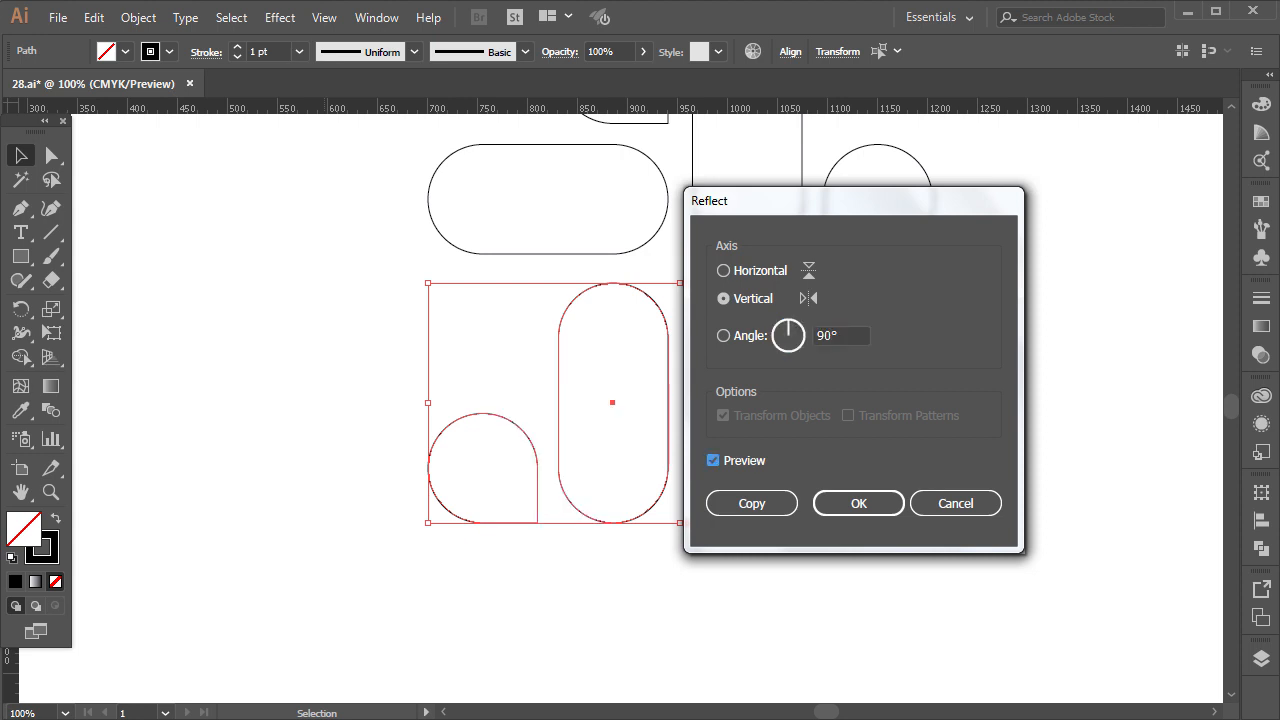
key("shift+Tab")
type("180")
key("Tab")
key("space")
key("space")
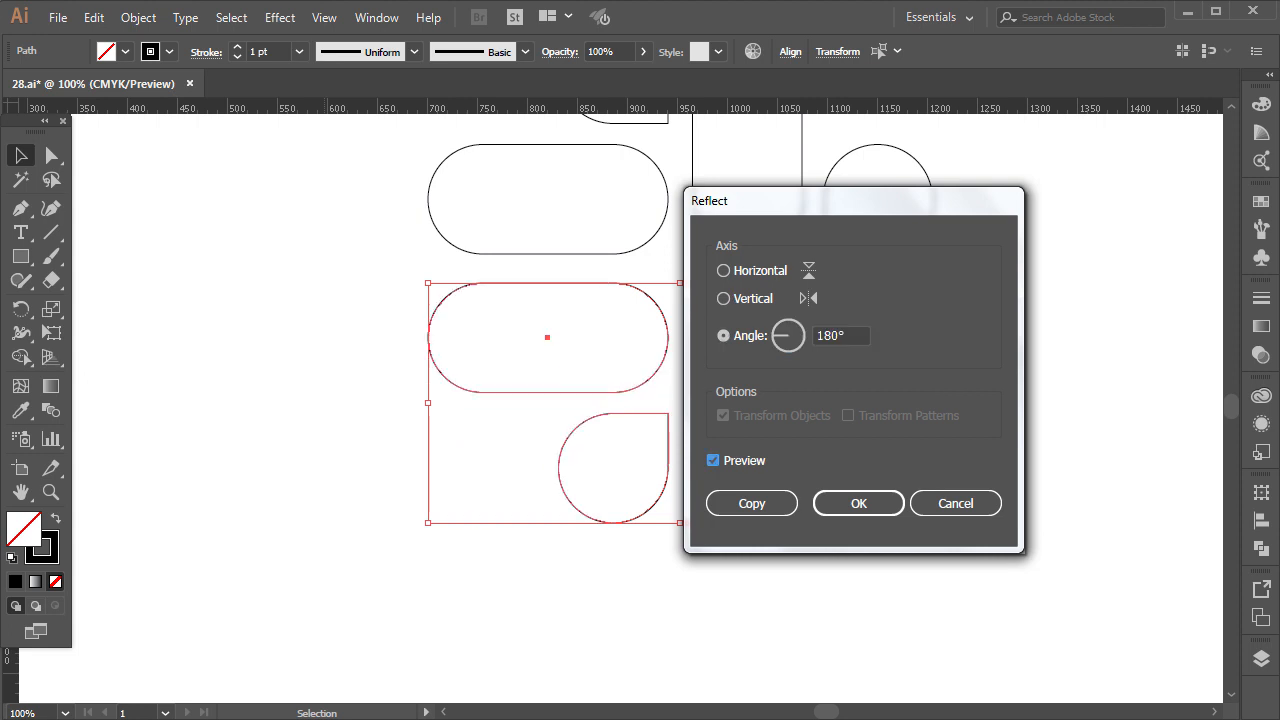
key("Return")
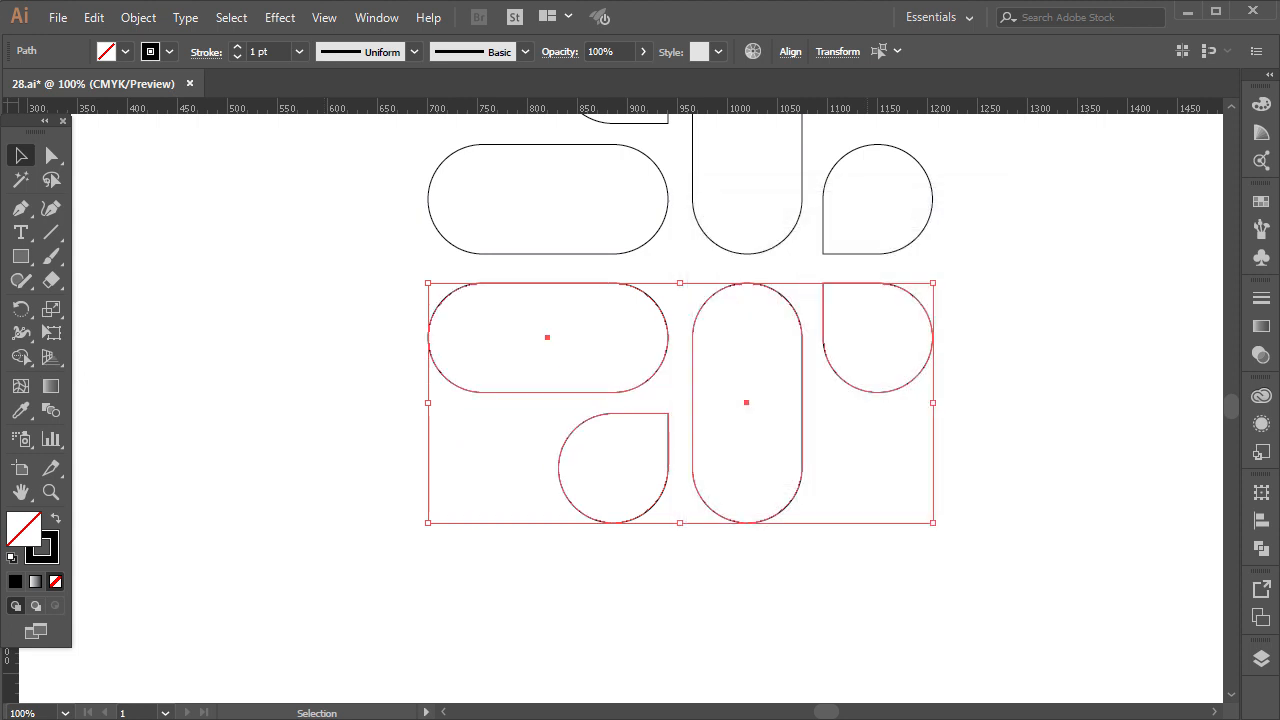
Step: Reflect the lower set of four shapes again, across an axis angled at 90°
key("ctrl+minus")
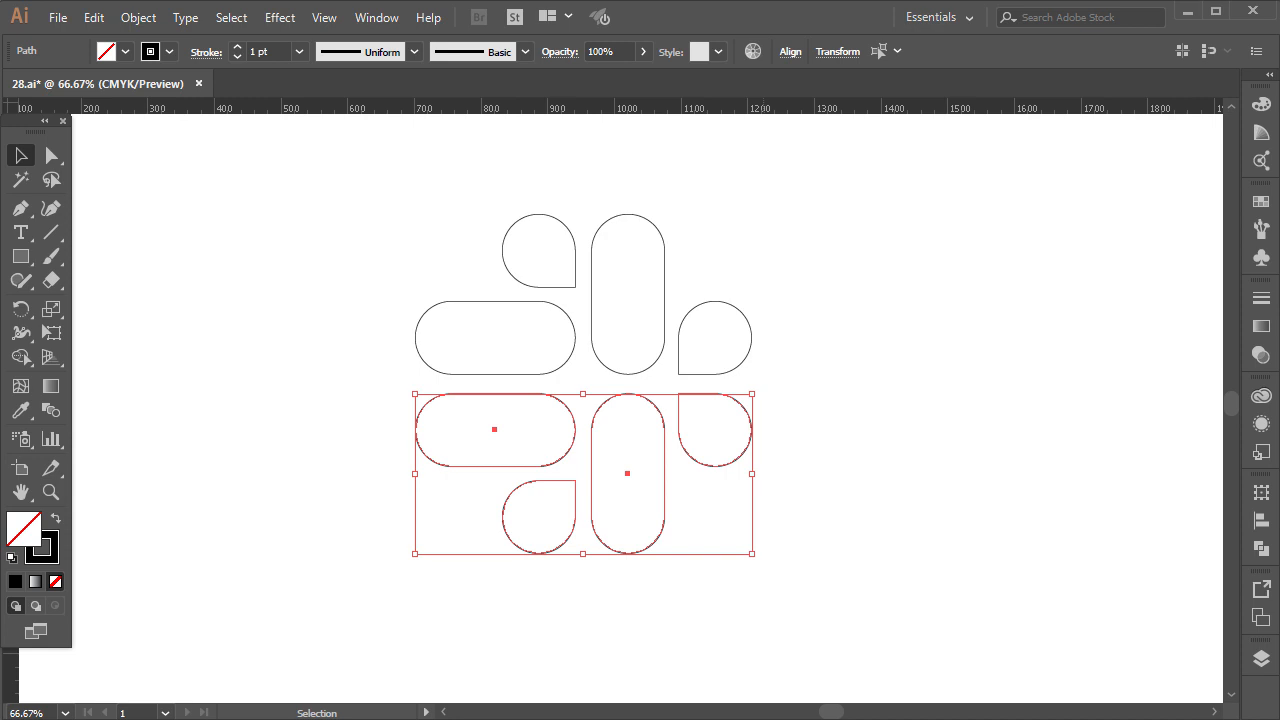
right_click(659, 473)
mouse_move(722, 344)
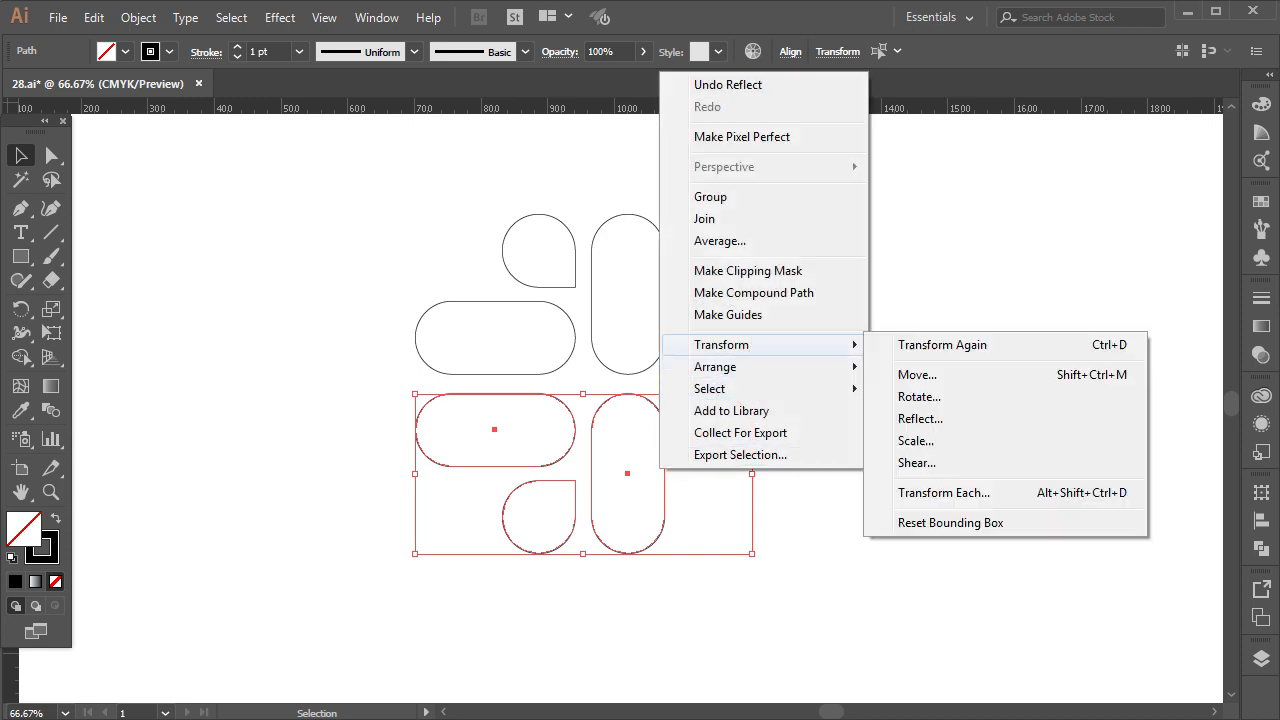
left_click(920, 418)
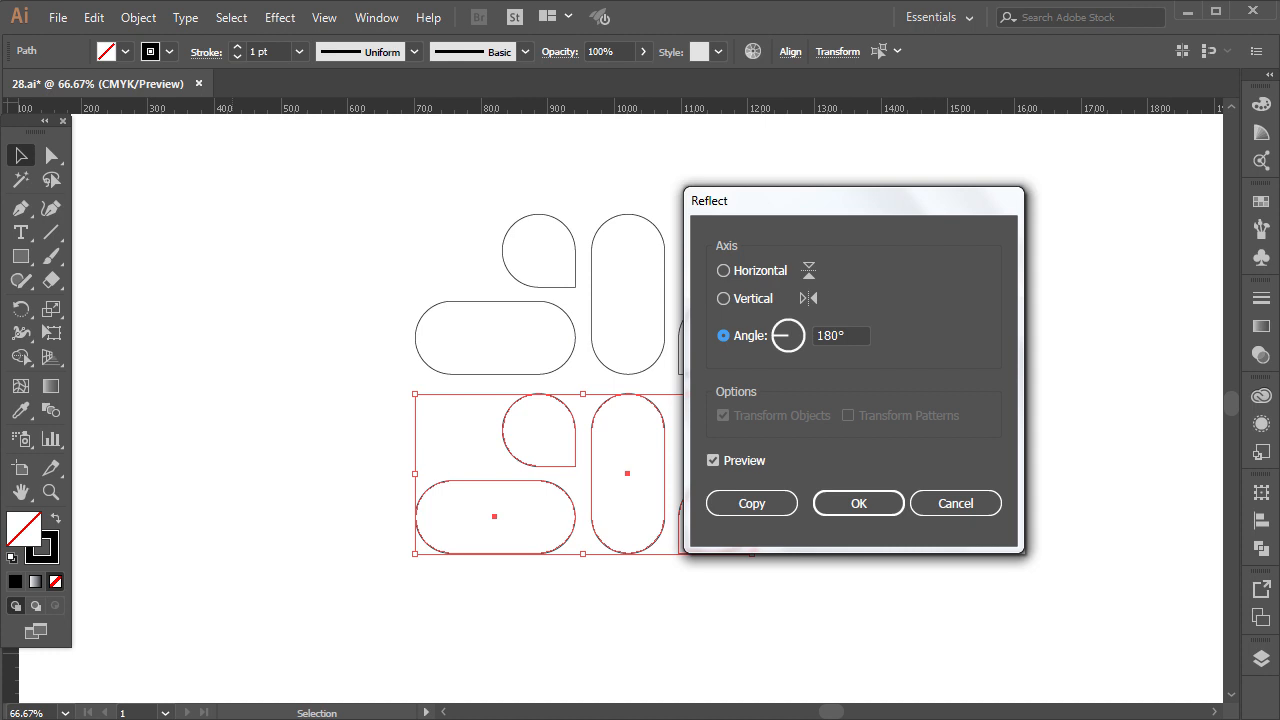
left_click(800, 334)
left_click(793, 323)
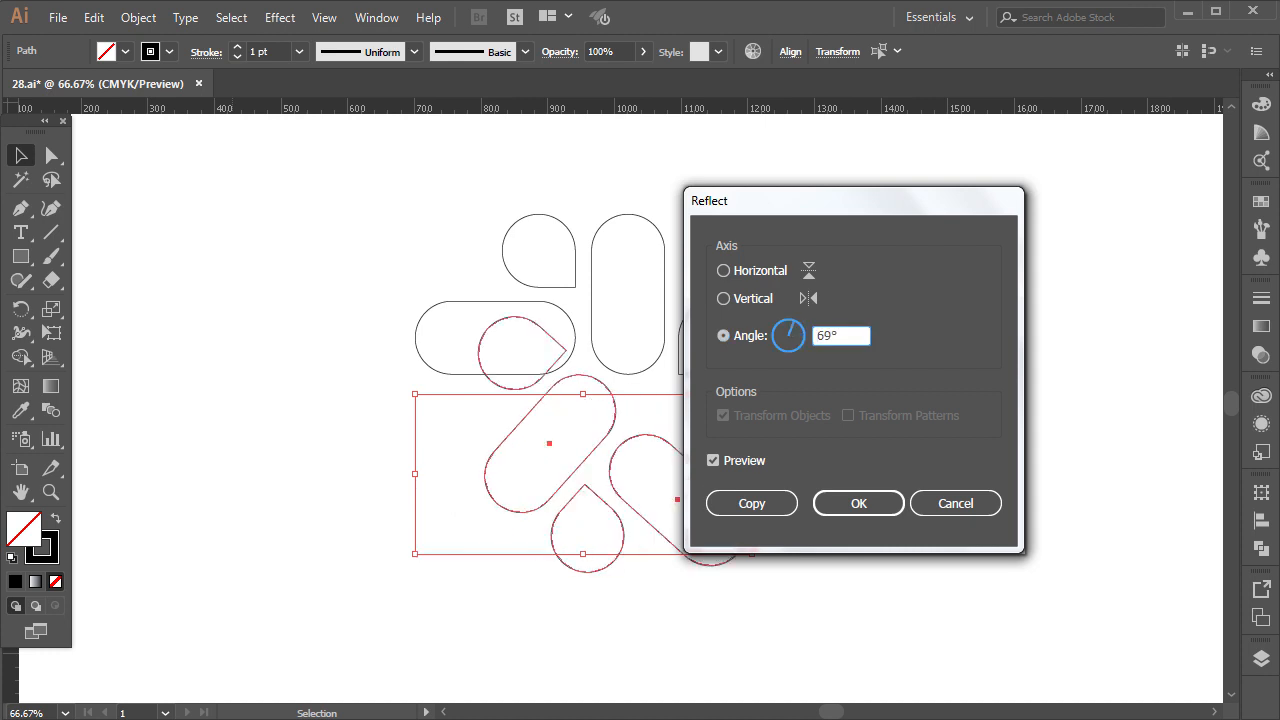
left_click(791, 323)
left_click(786, 323)
left_click(789, 323)
left_click_drag(817, 335, 831, 335)
type("90")
left_click(713, 461)
left_click(713, 461)
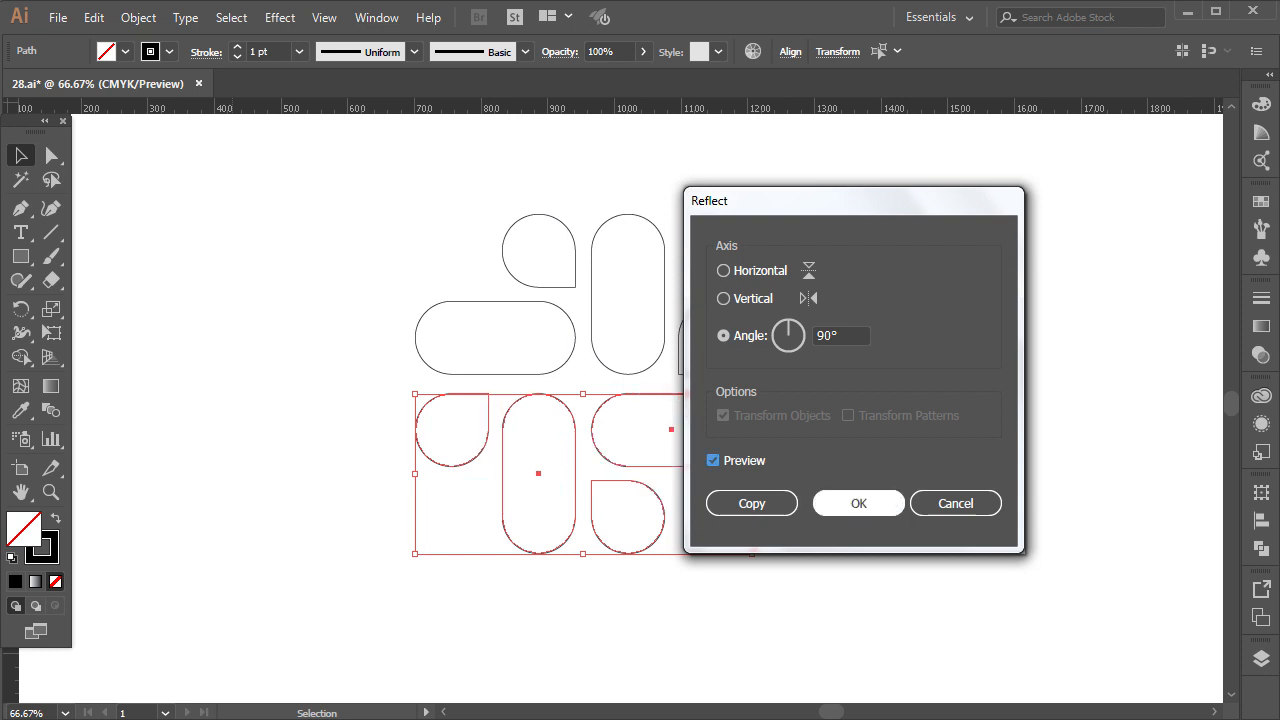
left_click(859, 503)
left_click(862, 500)
Step: Select all eight shapes, move them up to the middle of the artboard and scale them down proportionally
key("ctrl+minus")
key("ctrl+minus")
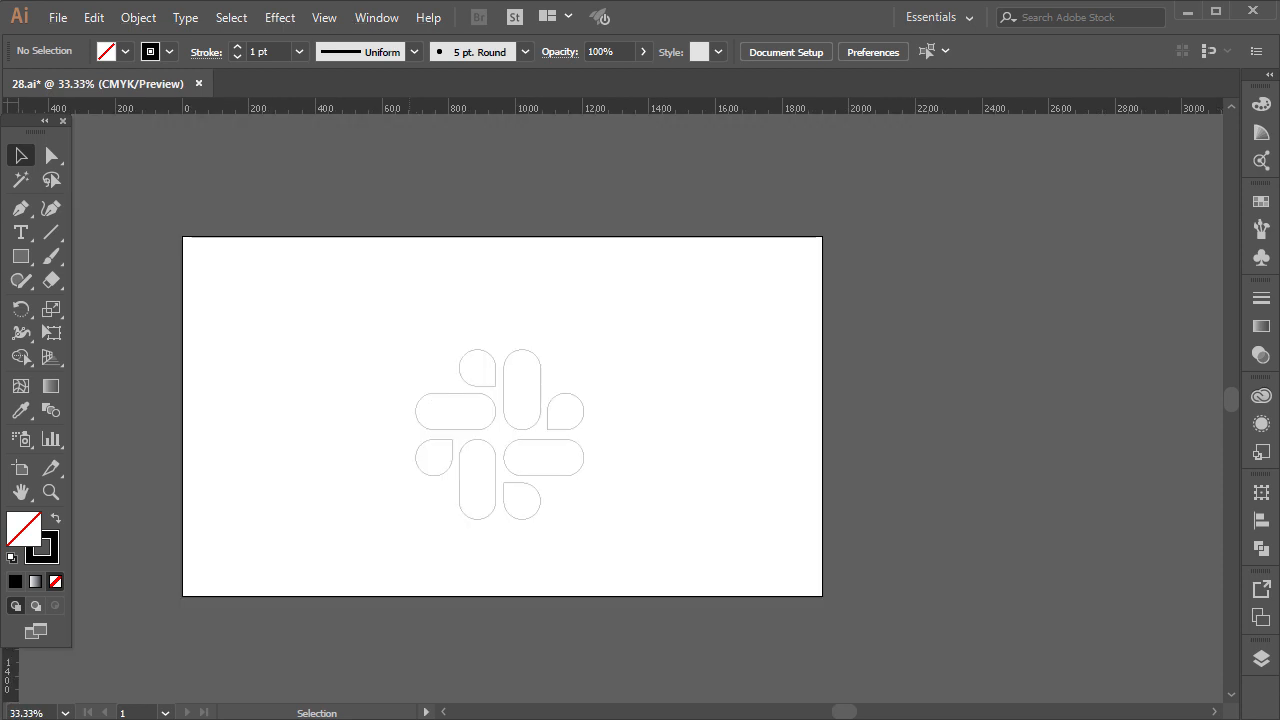
key("ctrl+plus")
left_click_drag(392, 260, 738, 560)
left_click_drag(582, 388, 582, 346)
scroll(582, 346, "up", 1)
scroll(582, 346, "up", 1)
left_click_drag(698, 313, 671, 325)
scroll(671, 325, "down", 1)
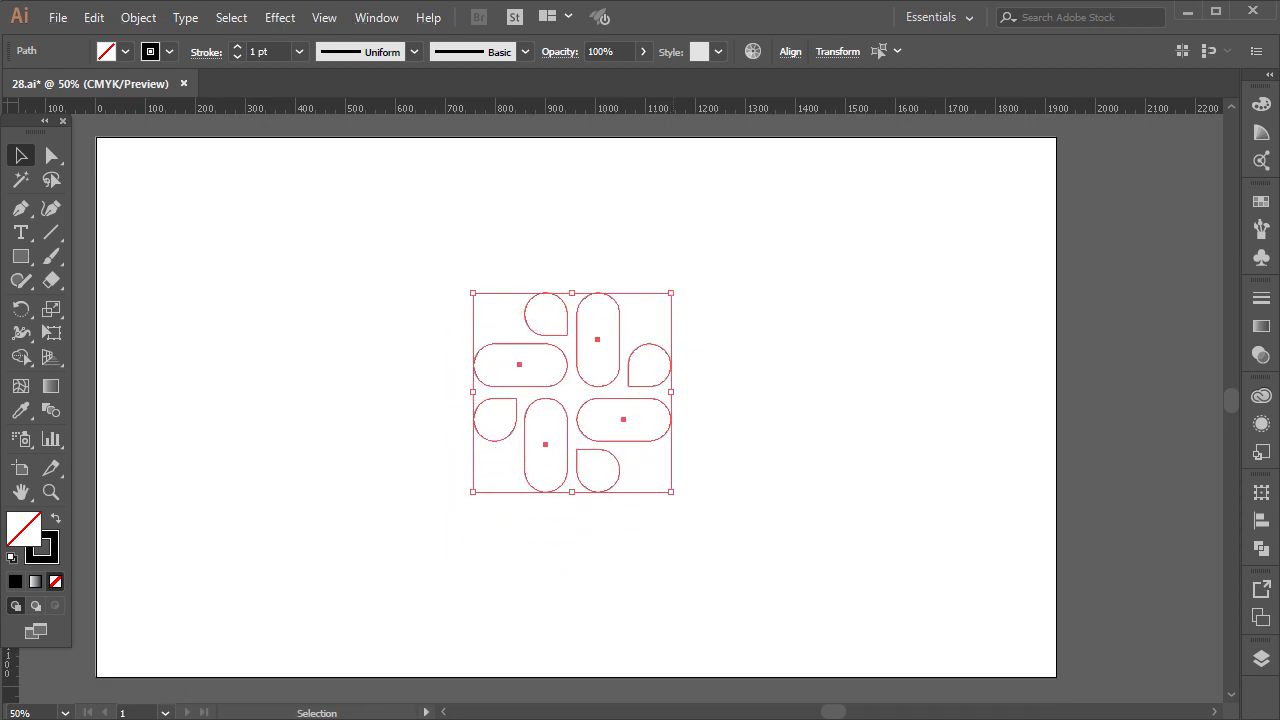
Step: Show the Color layer and apply its blue swatch to the upper-left teardrop and pill with the Eyedropper
left_click(1261, 658)
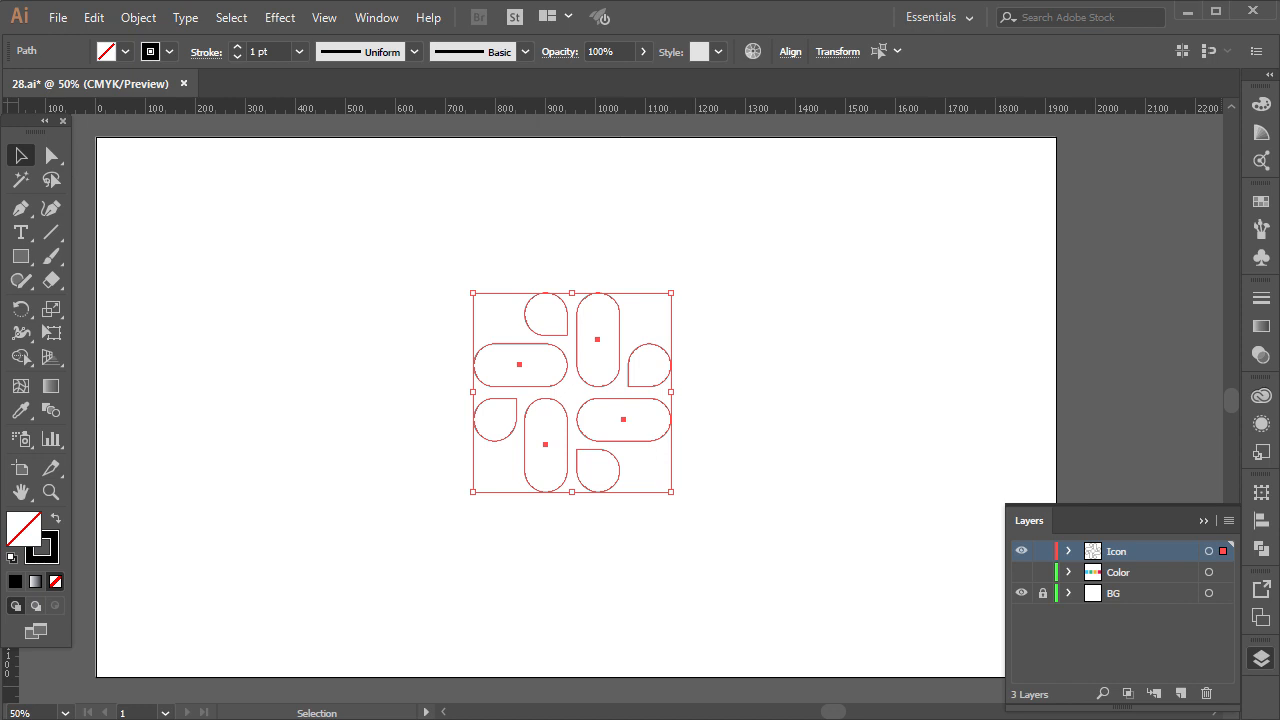
left_click(1021, 572)
left_click(1261, 658)
left_click_drag(395, 256, 538, 360)
key("i")
left_click(916, 176)
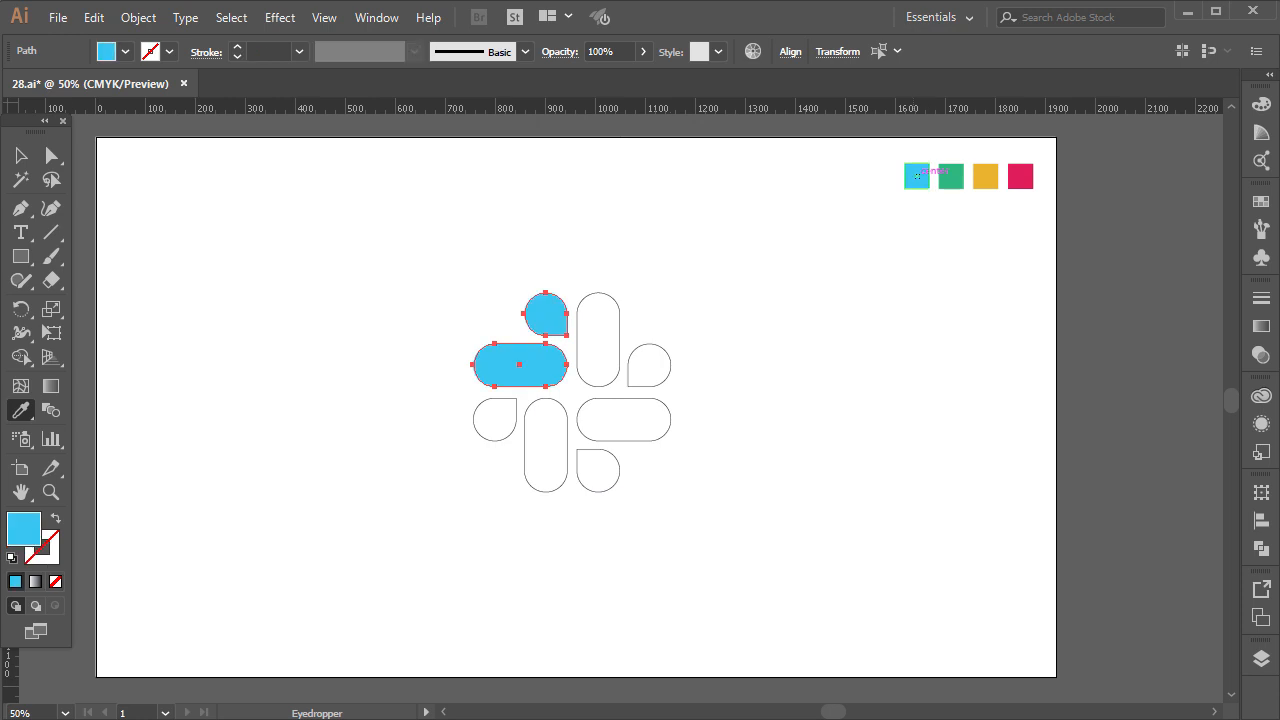
Step: Apply the green sample colour to the logo's upper-right pill and teardrop with the Eyedropper
left_click(21, 156)
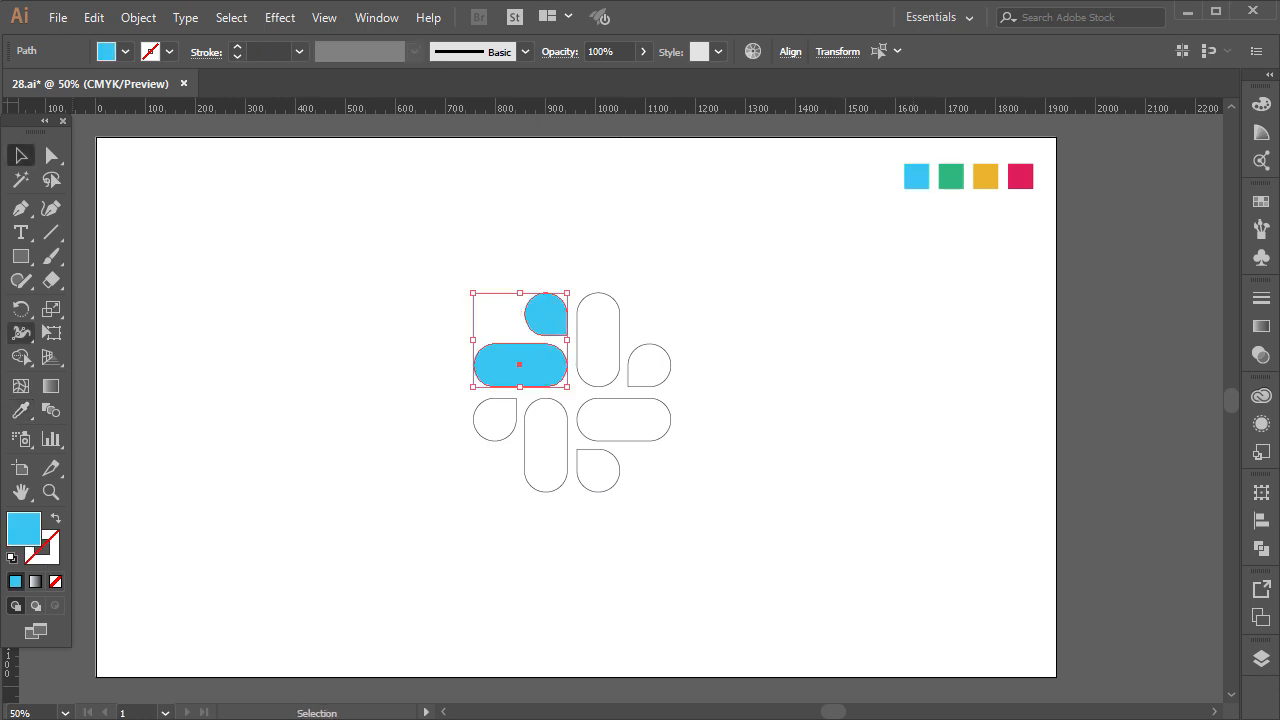
left_click(21, 410)
key("v")
left_click_drag(783, 302, 584, 364)
left_click(21, 410)
left_click(951, 177)
Step: Apply the yellow sample colour to the logo's lower-right pill and teardrop with the Eyedropper
key("v")
left_click_drag(792, 494, 598, 418)
left_click(21, 410)
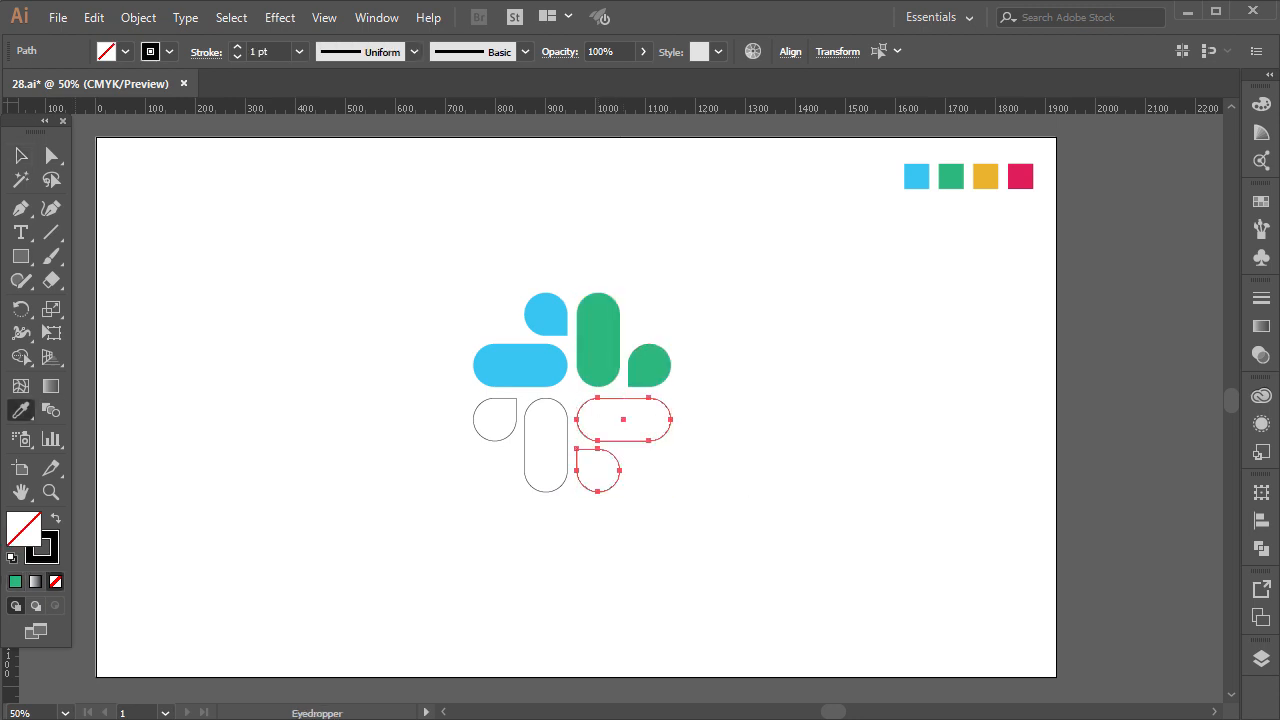
left_click(985, 176)
Step: Apply the crimson sample colour to the logo's lower-left teardrop and pill, then deselect them
key("v")
mouse_move(374, 398)
left_mouse_down()
mouse_move(522, 490)
mouse_move(560, 496)
left_mouse_up()
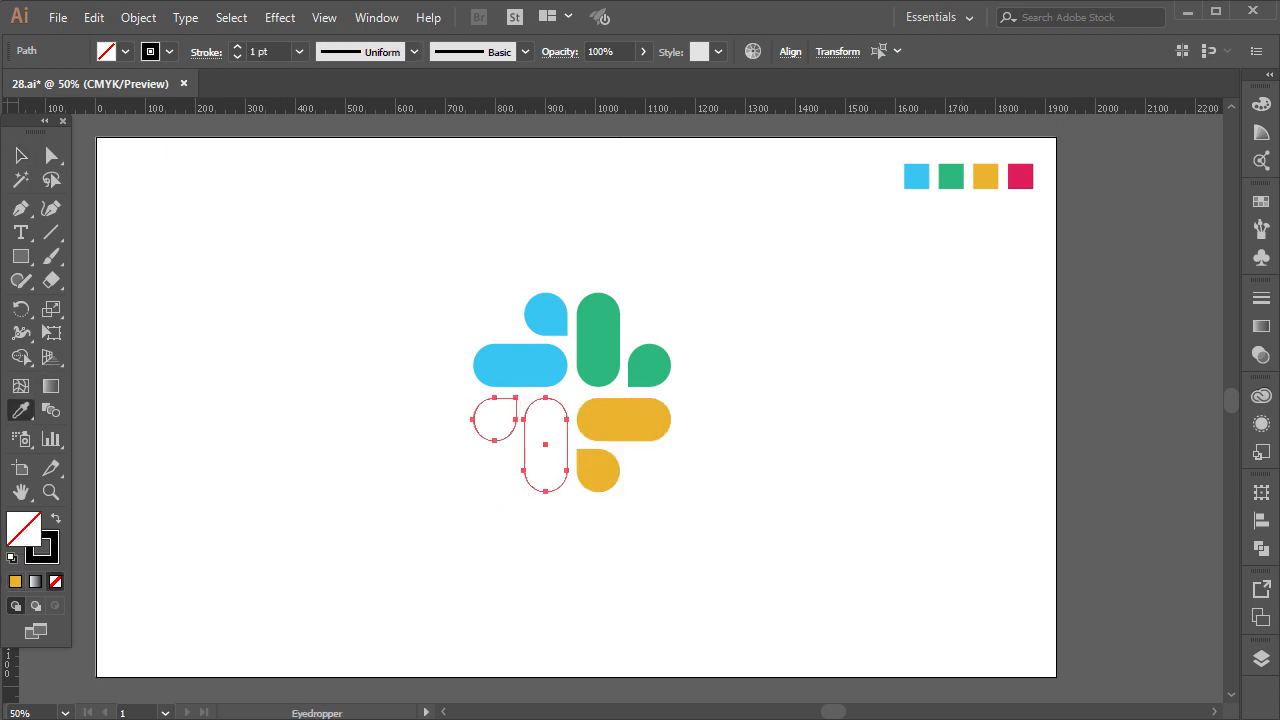
left_click(1020, 177)
left_click(21, 155)
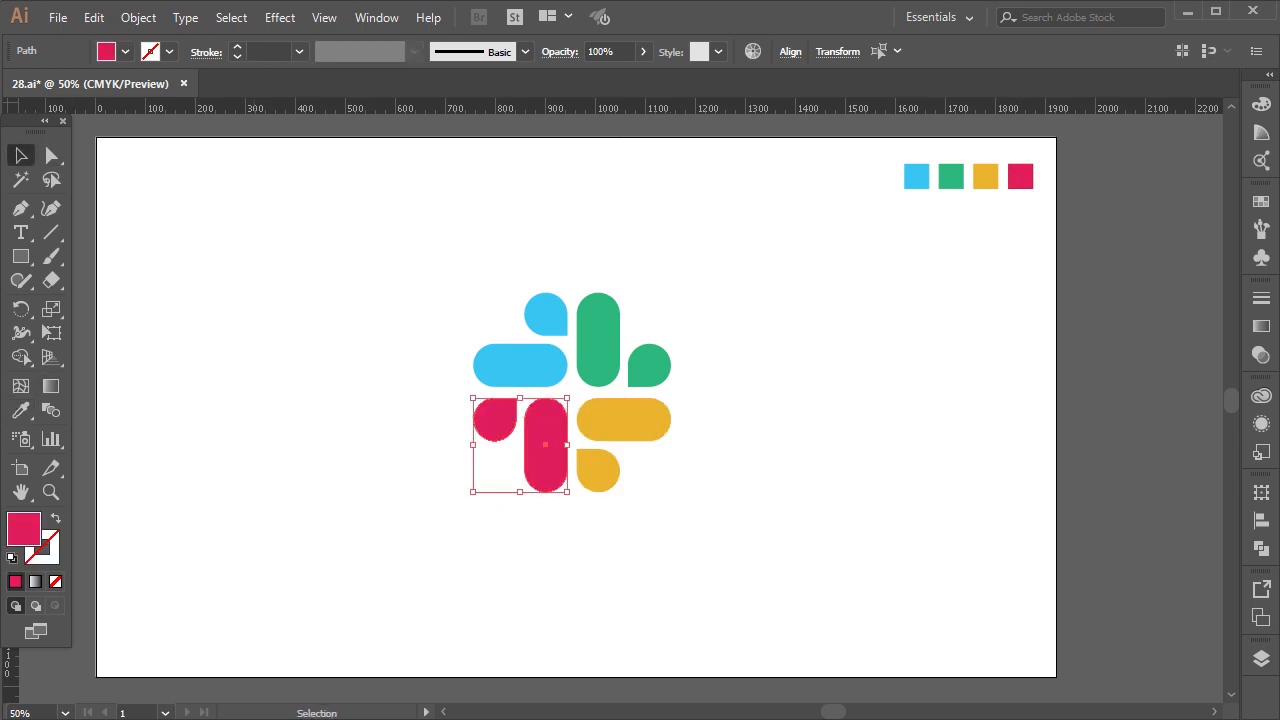
left_click(410, 250)
Step: Select all eight coloured shapes, scale them down slightly and group them
scroll(632, 369, "up", 1)
scroll(626, 364, "up", 1)
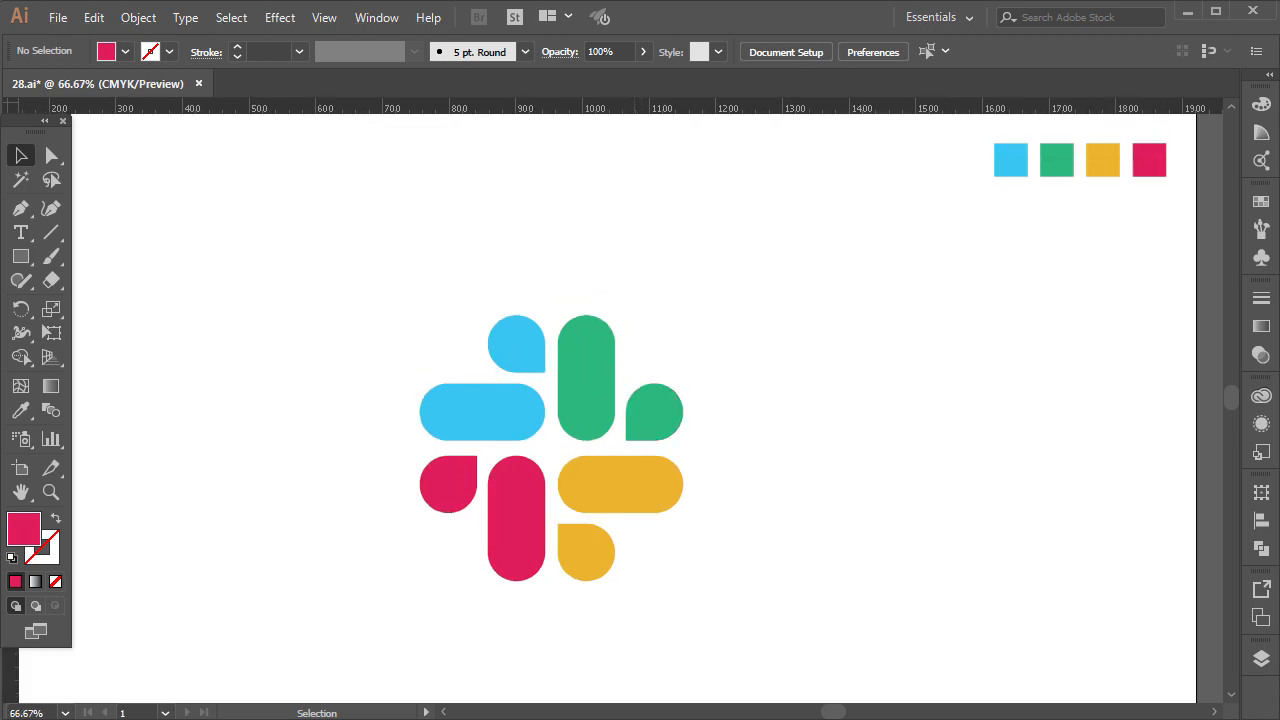
left_click_drag(374, 300, 704, 612)
left_click_drag(683, 315, 679, 320)
scroll(679, 330, "down", 1)
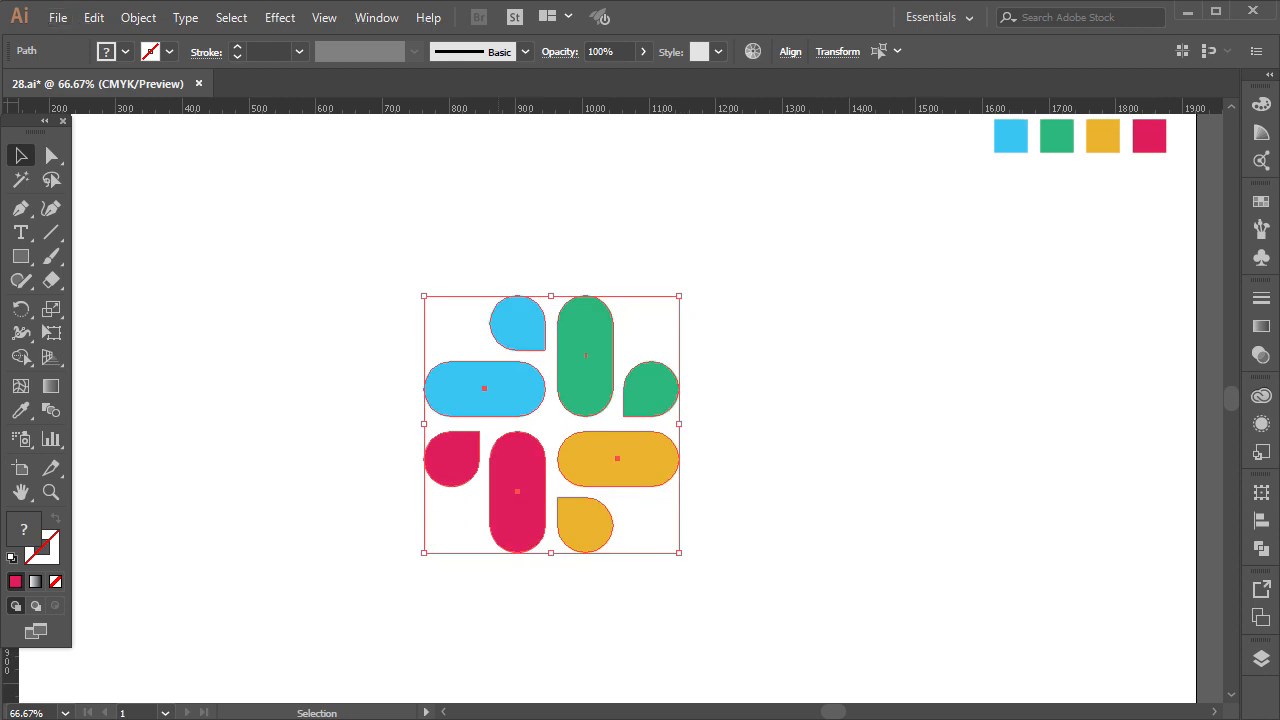
right_click(500, 404)
mouse_move(600, 276)
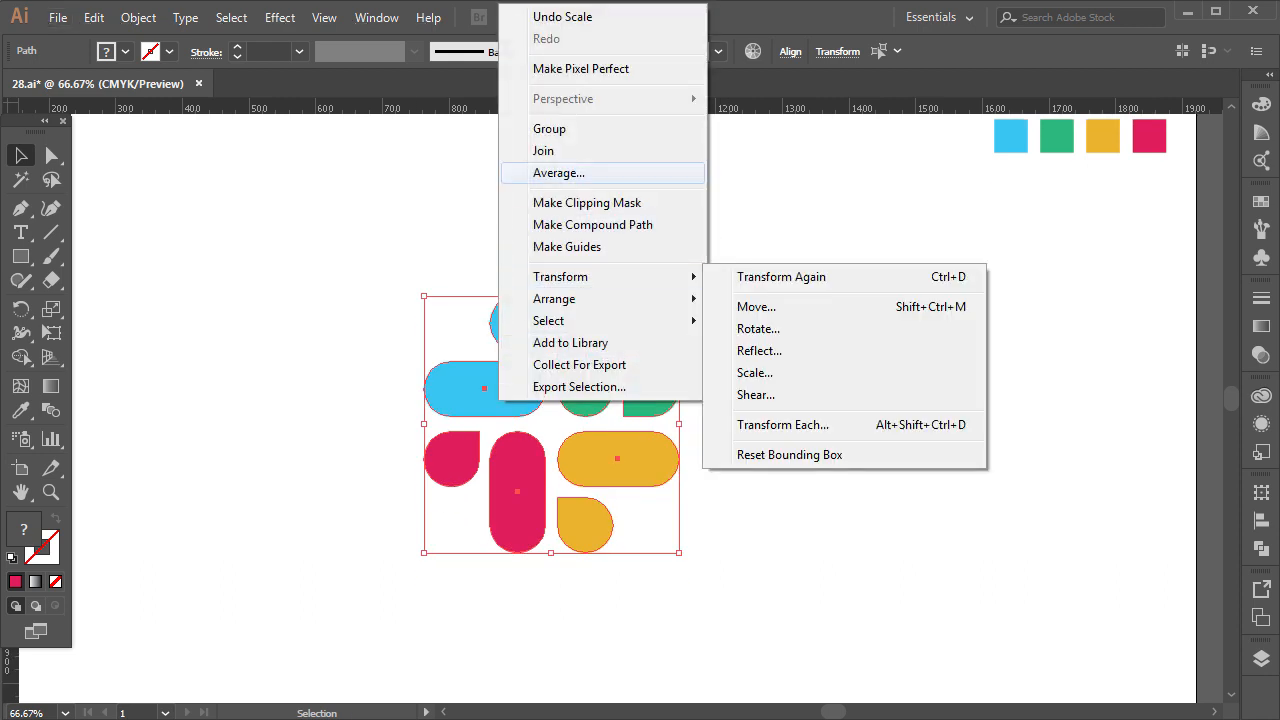
left_click(549, 128)
Step: Draw a square about 490 px wide around the logo and give it no fill and a 2 pt black stroke
left_click(20, 256)
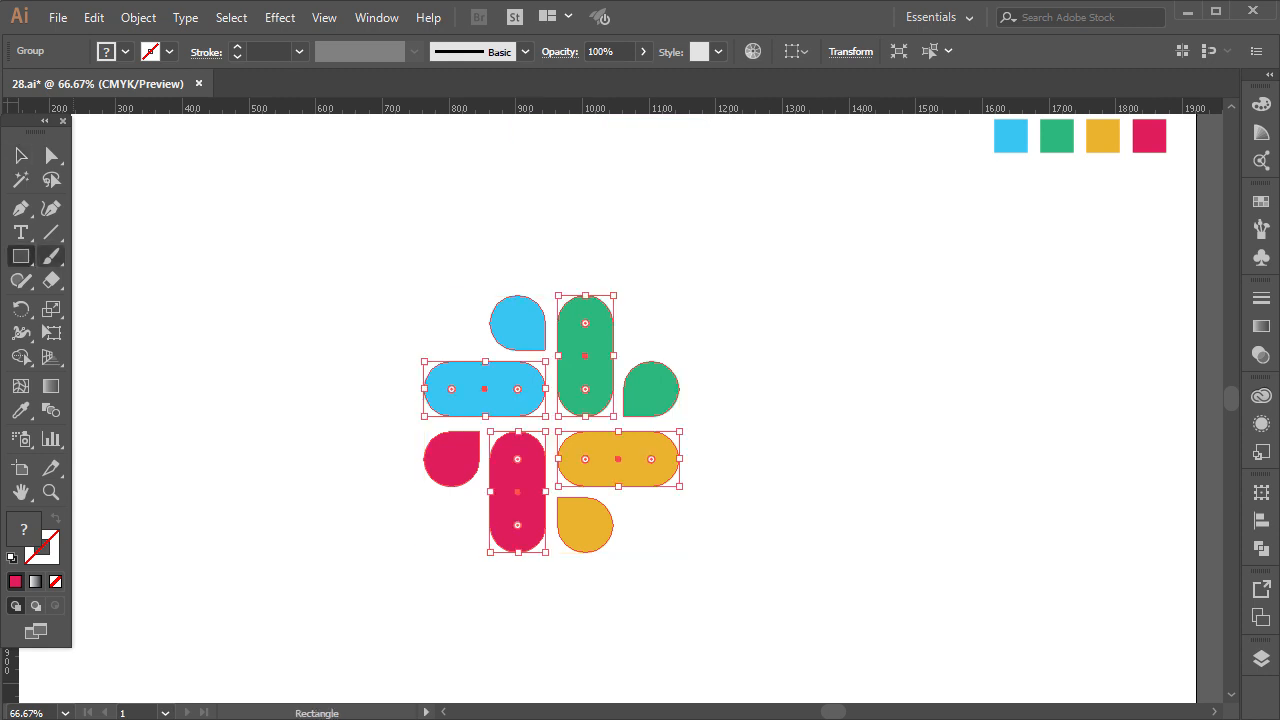
left_click_drag(390, 256, 716, 580)
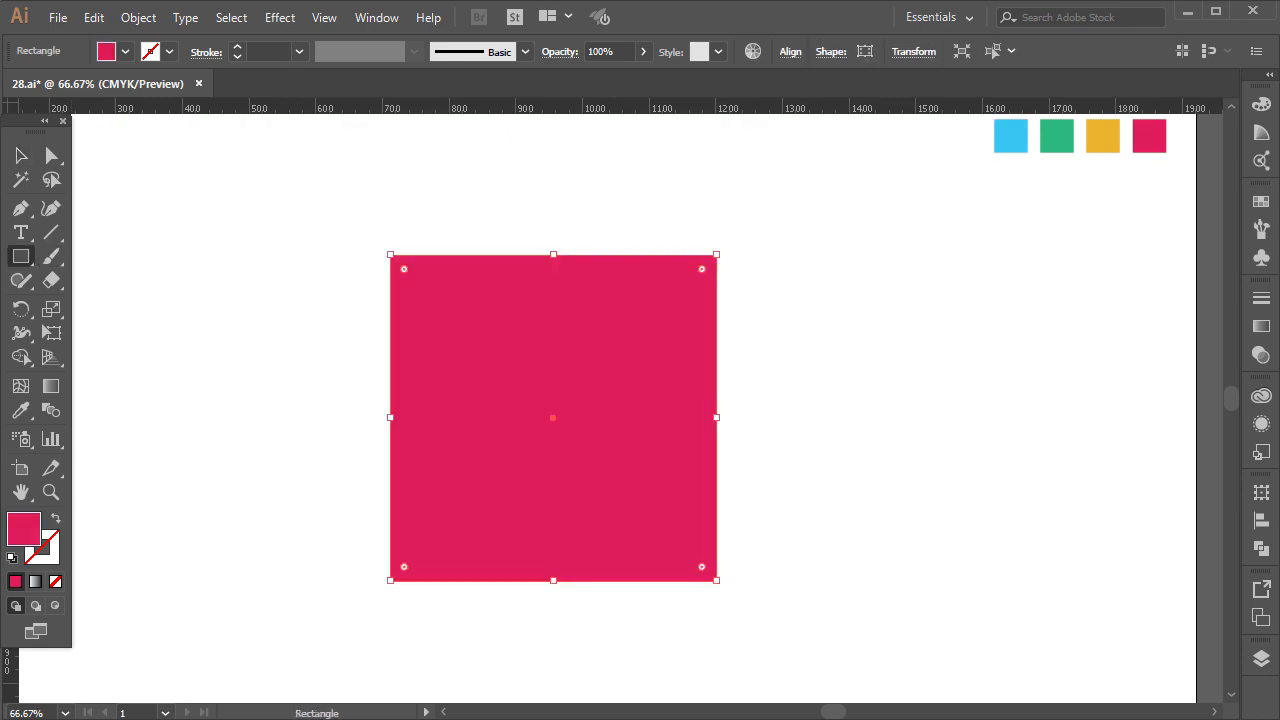
left_click(237, 46)
left_click(237, 46)
left_click(237, 46)
left_click(237, 46)
left_click(237, 46)
left_click(125, 51)
left_click(2, 86)
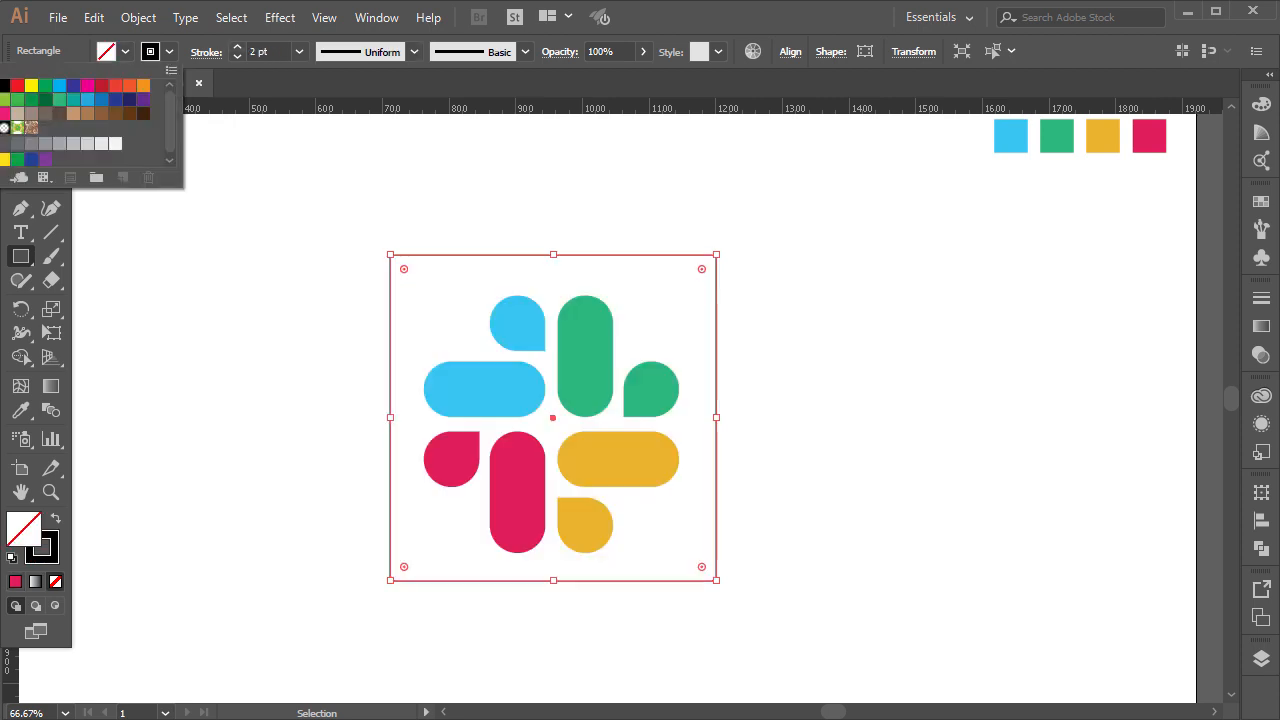
left_click(20, 155)
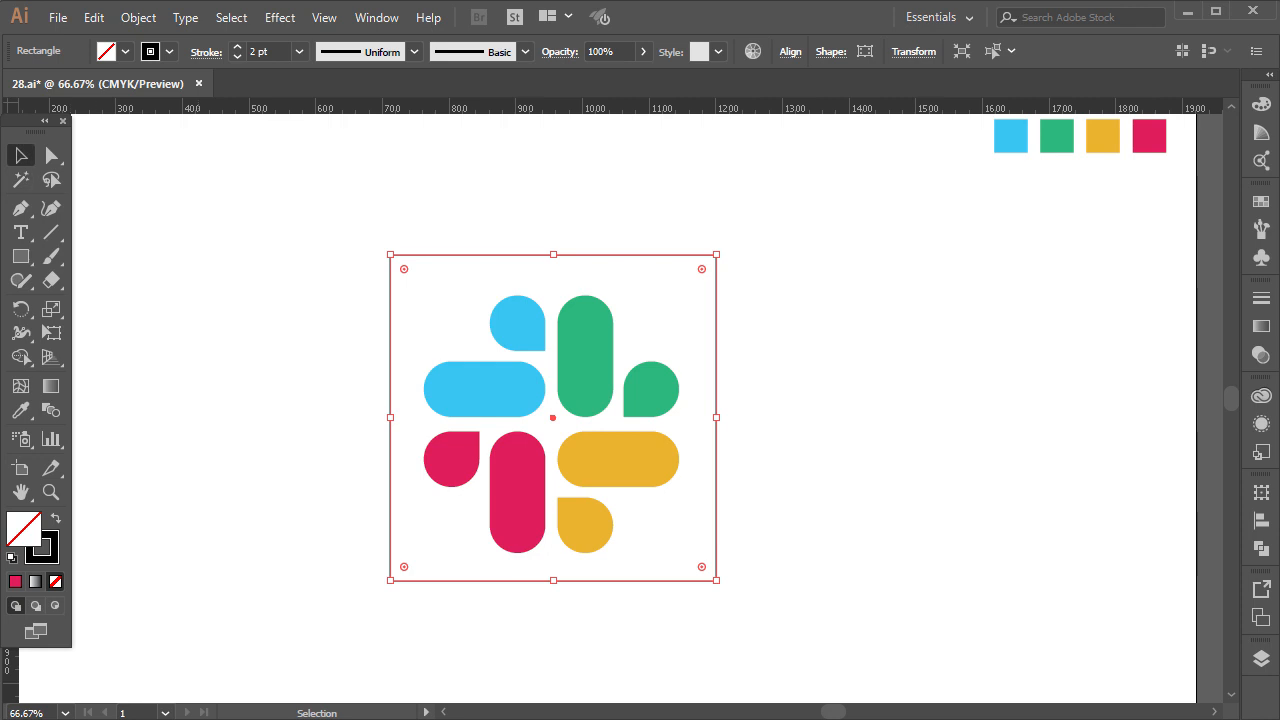
Step: Round all four corners of the square to a radius of about 115 px and deselect it
scroll(553, 400, "down", 1)
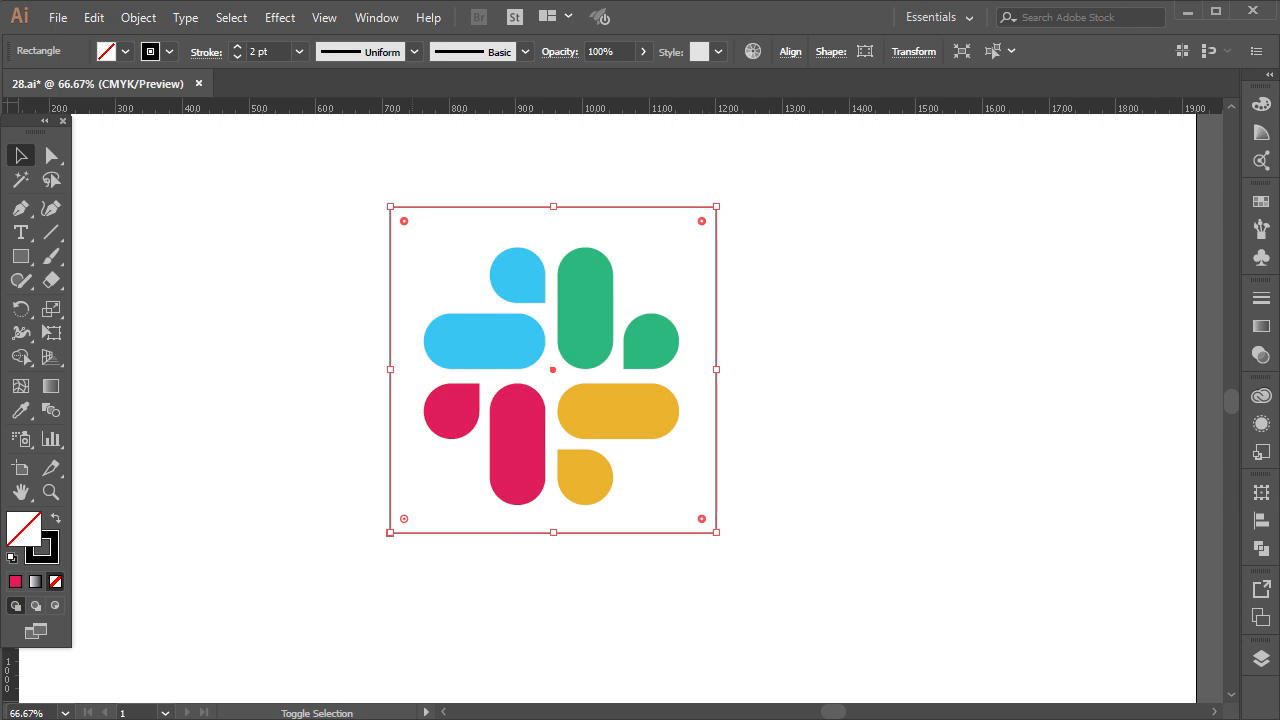
left_click_drag(404, 518, 466, 456)
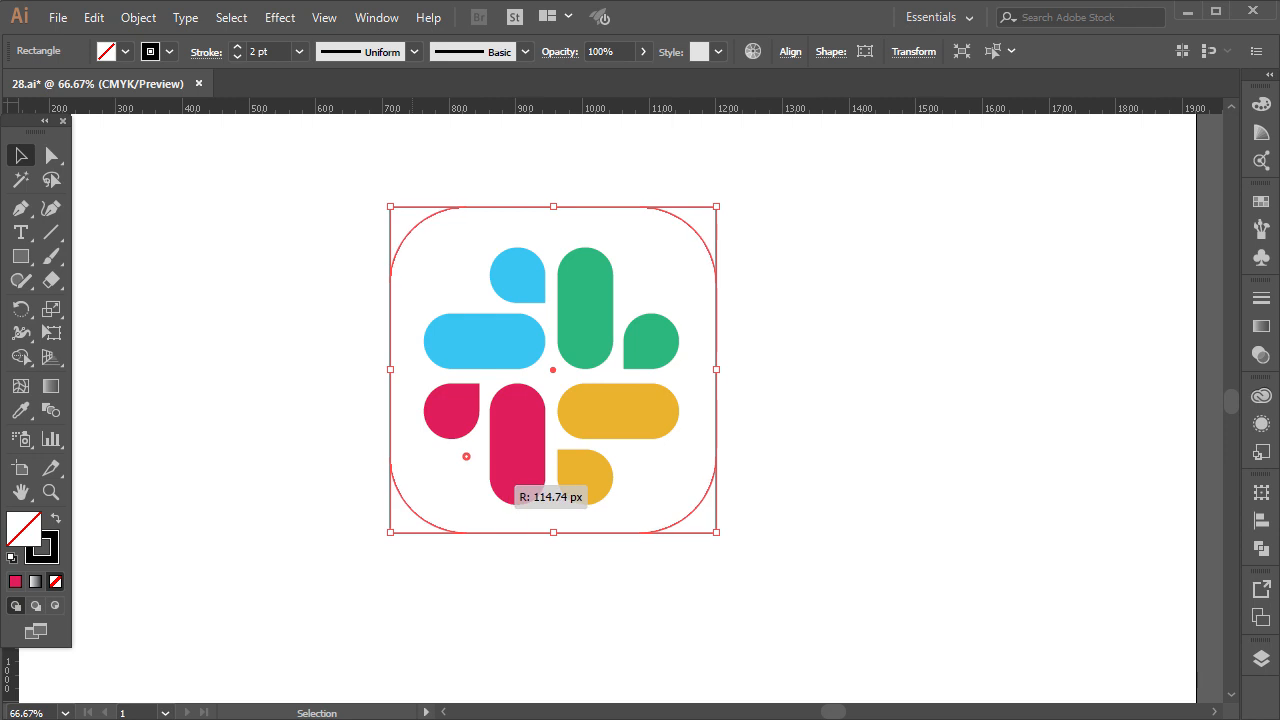
left_click(800, 420)
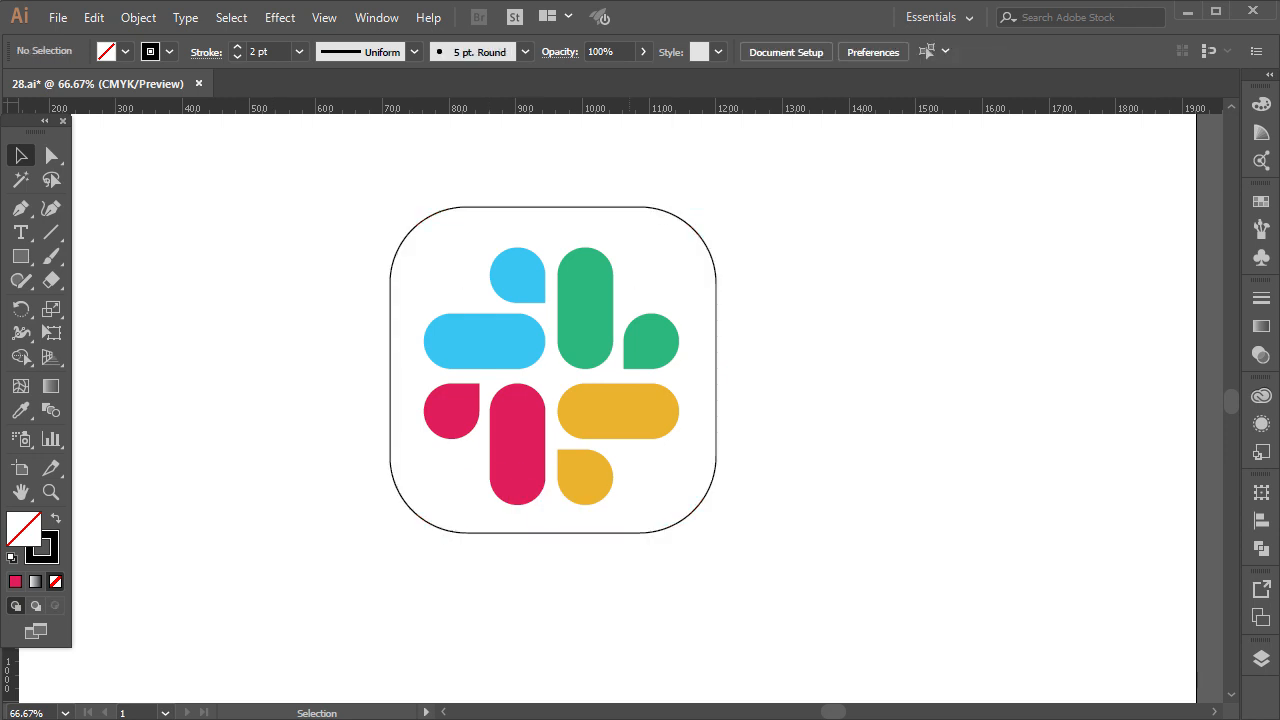
Step: Fill the rounded square with white and deselect it
left_click(689, 516)
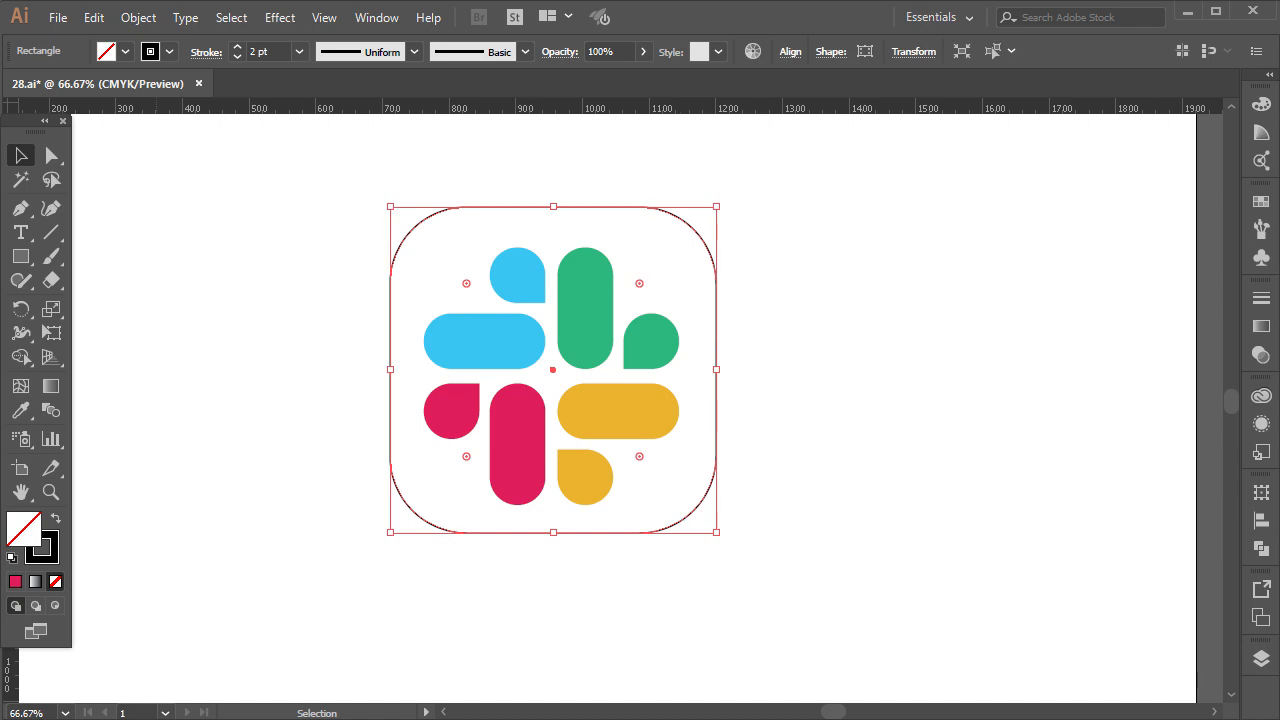
left_click(125, 51)
left_click(115, 144)
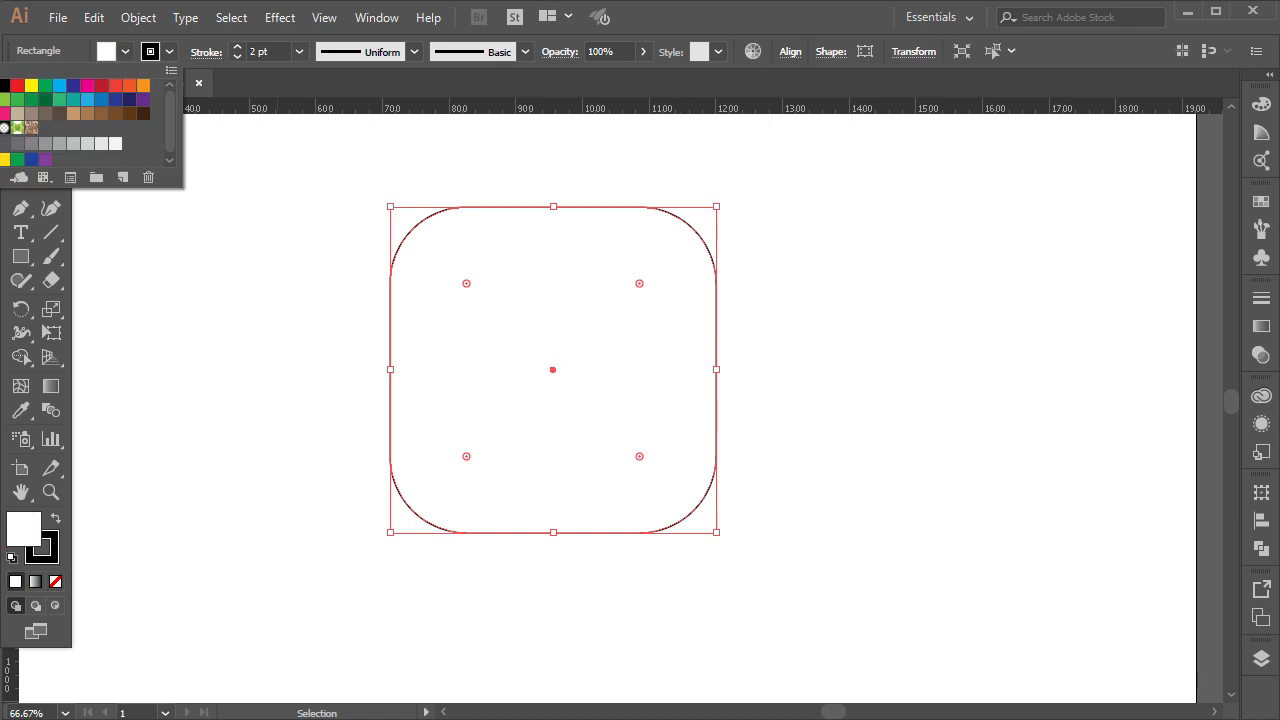
left_click(800, 400)
left_click(800, 400)
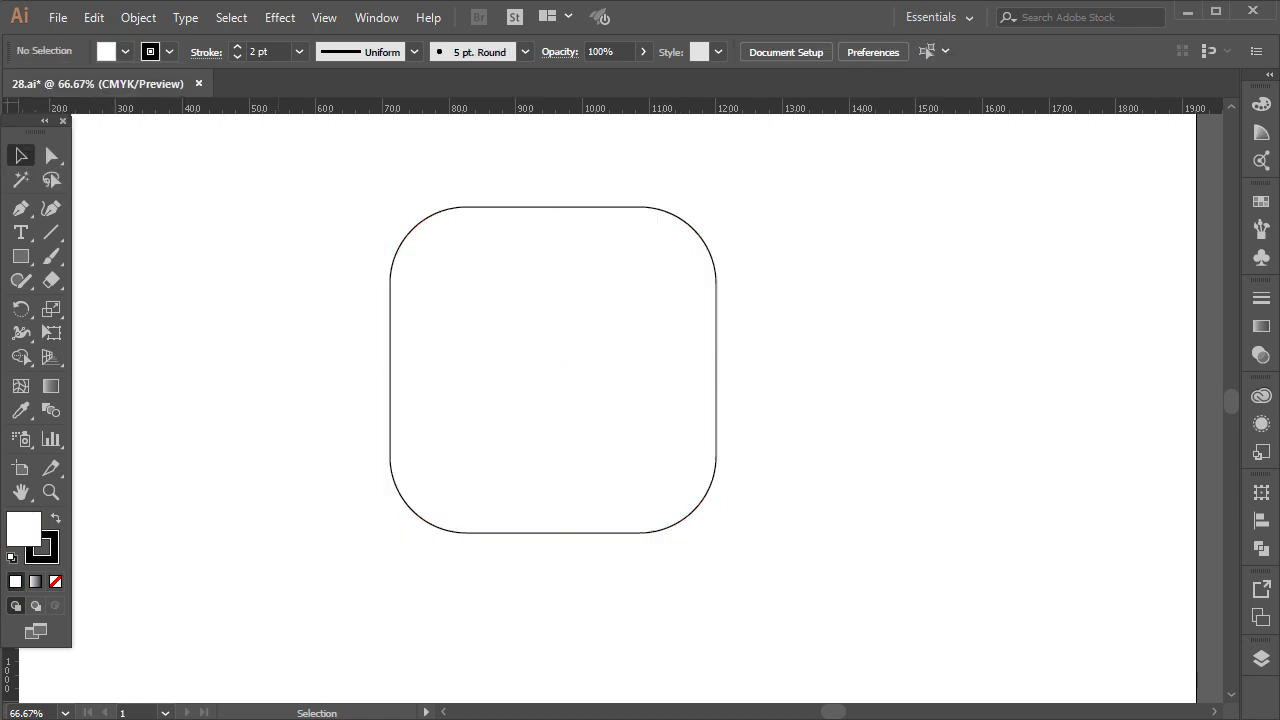
Step: Arrange the white rounded square behind the grouped logo shapes
left_click(409, 232)
right_click(409, 232)
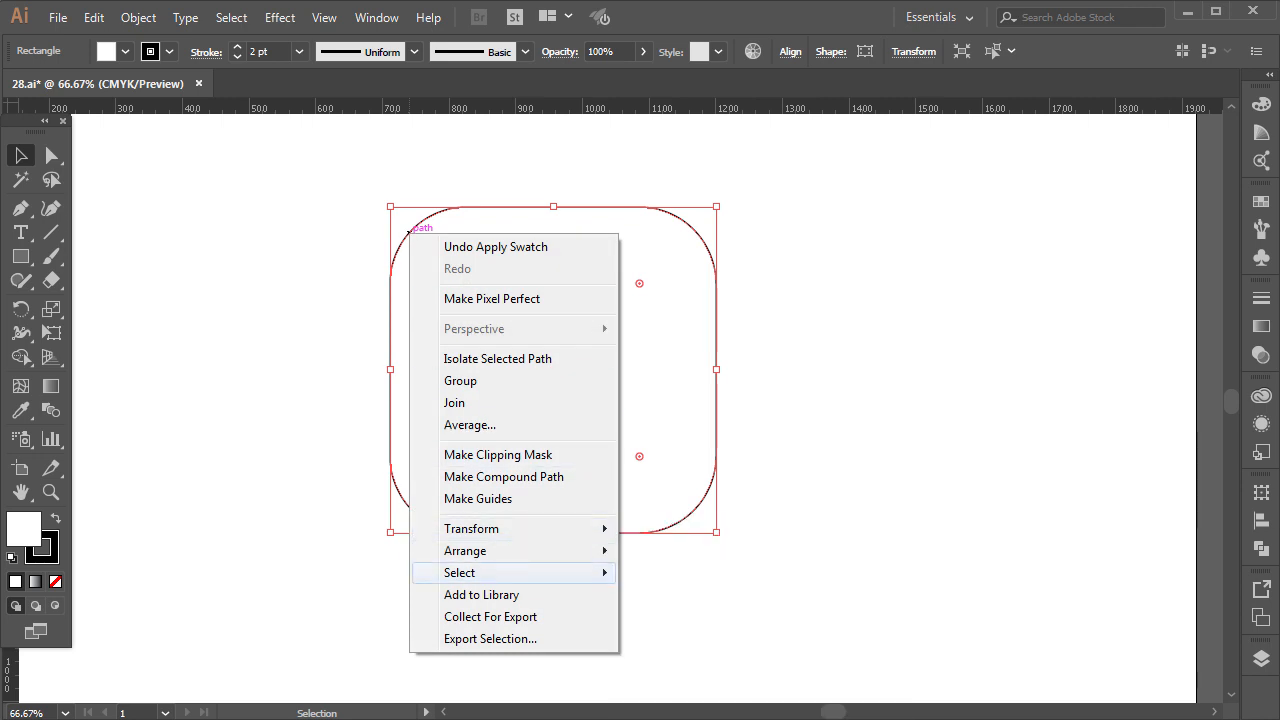
mouse_move(520, 550)
left_click(687, 594)
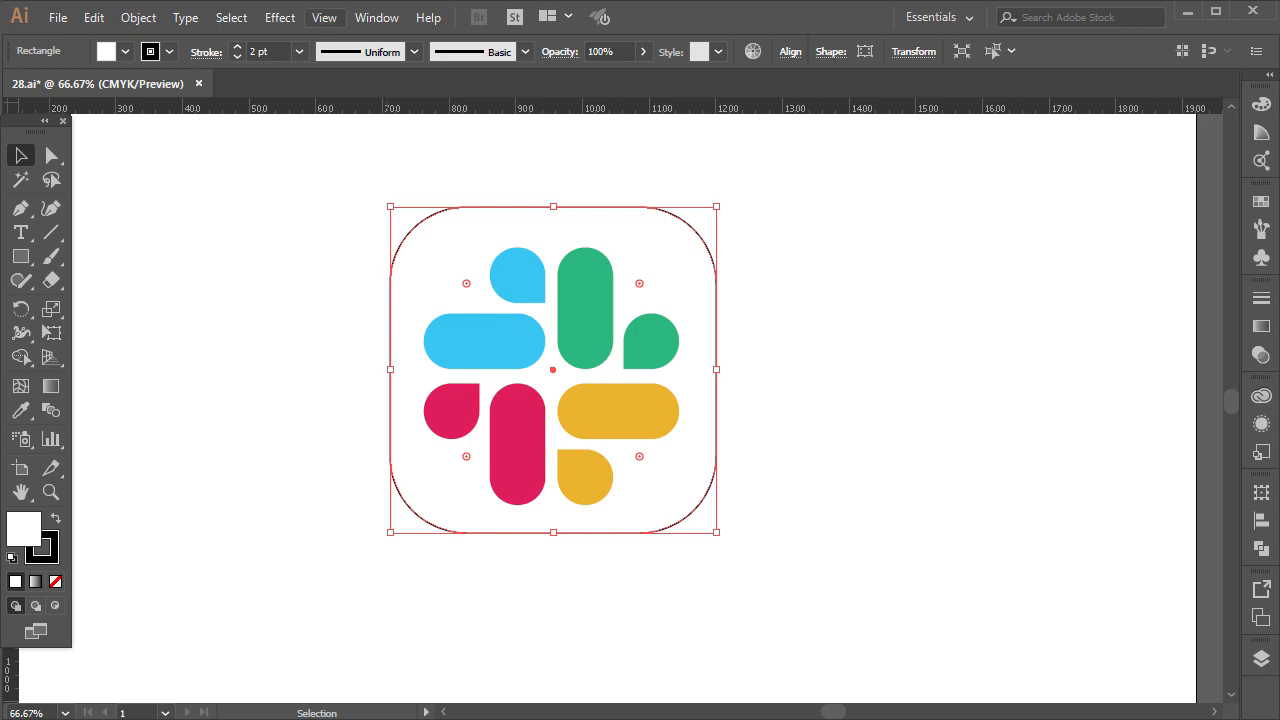
Step: Apply a black drop shadow to the white rounded square: Normal mode, 30% opacity, 10 px X offset, 20 px Y offset, 15 px blur
left_click(280, 17)
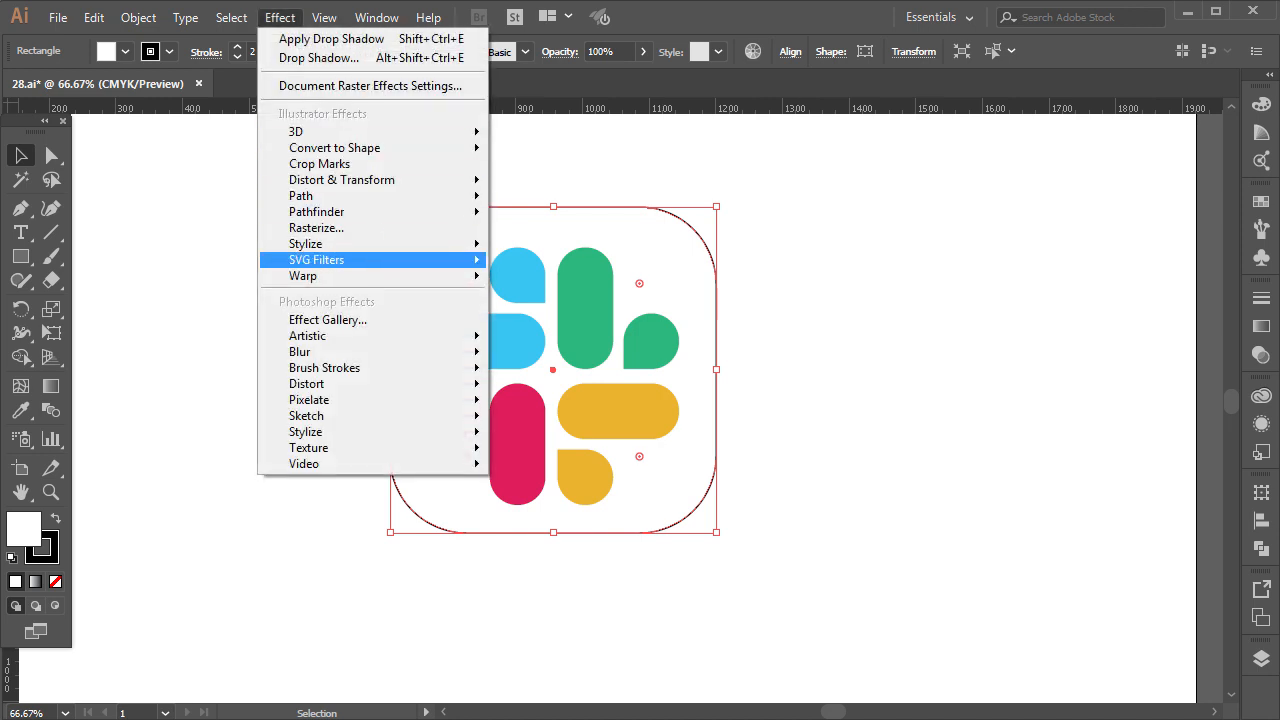
mouse_move(330, 211)
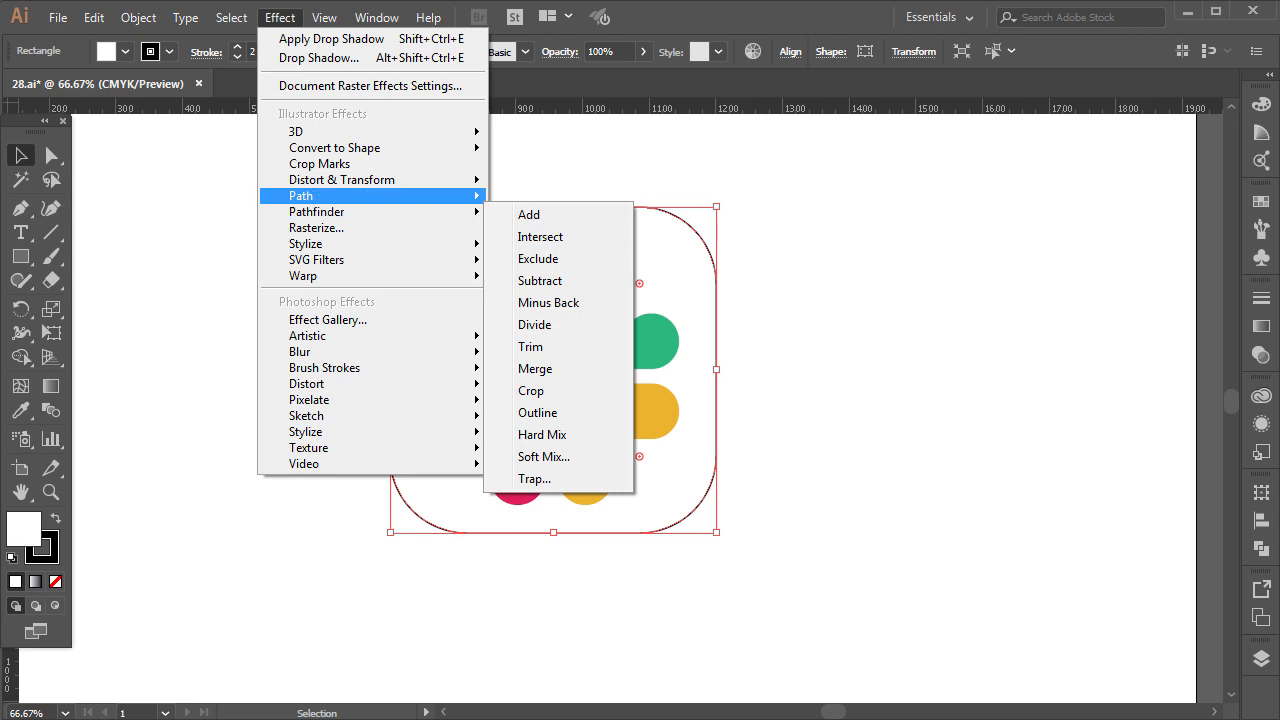
mouse_move(305, 243)
left_click(557, 246)
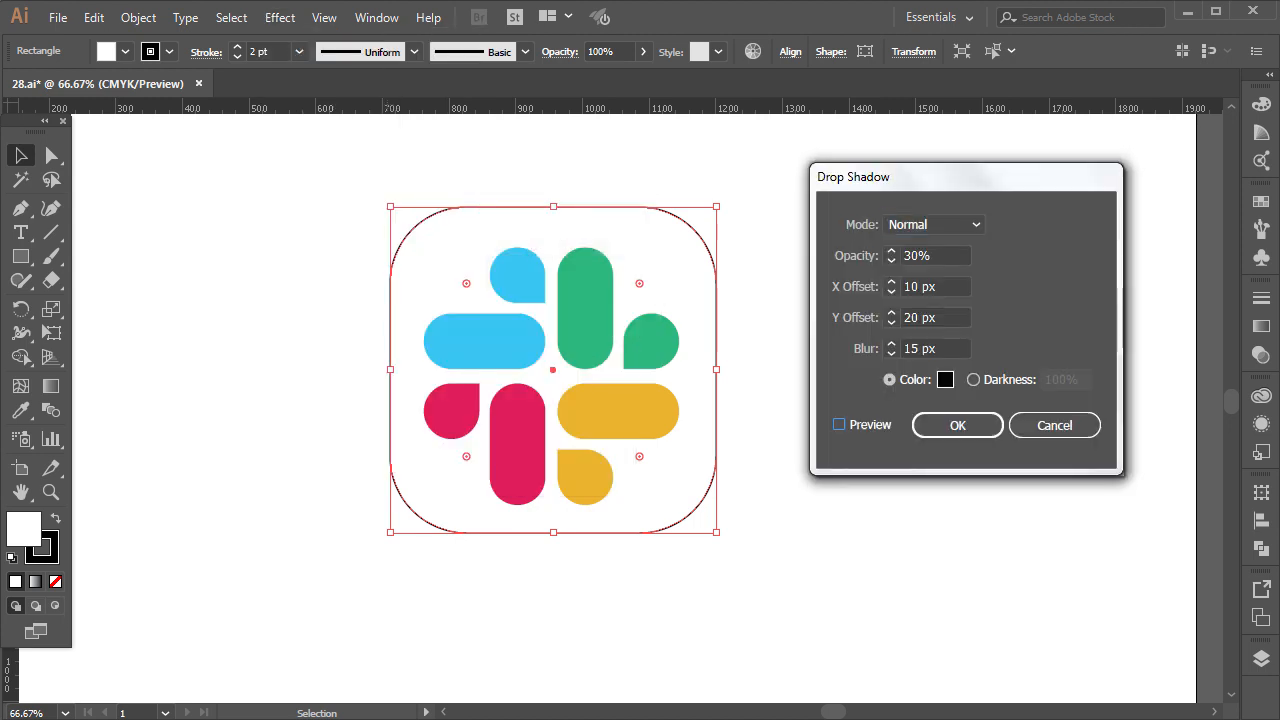
left_click(839, 424)
left_click(957, 425)
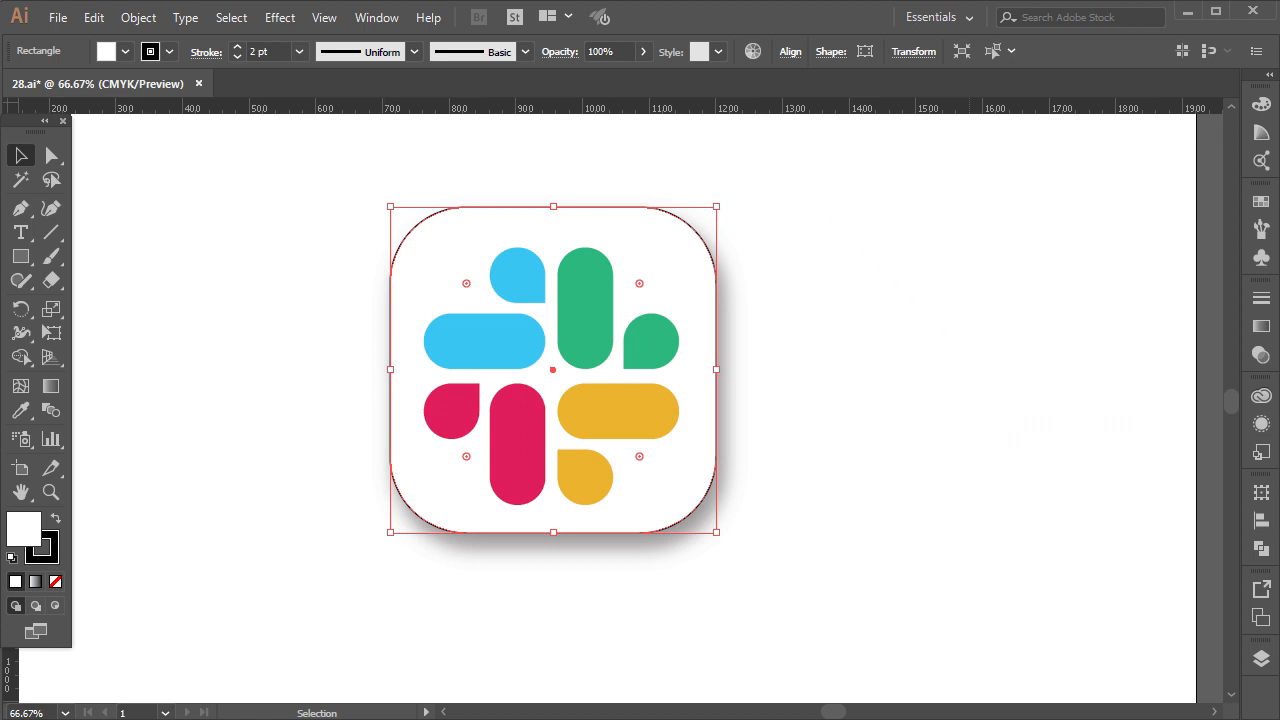
key("ctrl+shift+a")
Step: Remove the black stroke from the white rounded square and deselect it
left_click(714, 241)
left_click(169, 51)
left_click(0, 86)
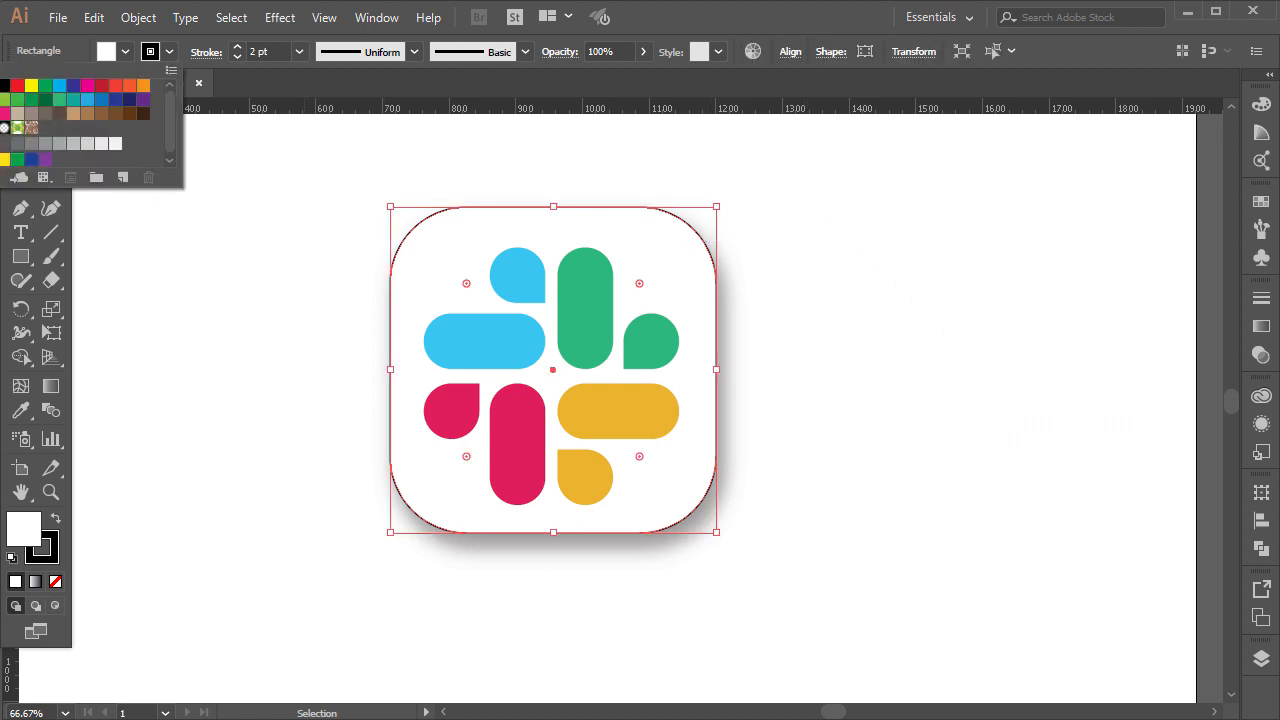
left_click(0, 86)
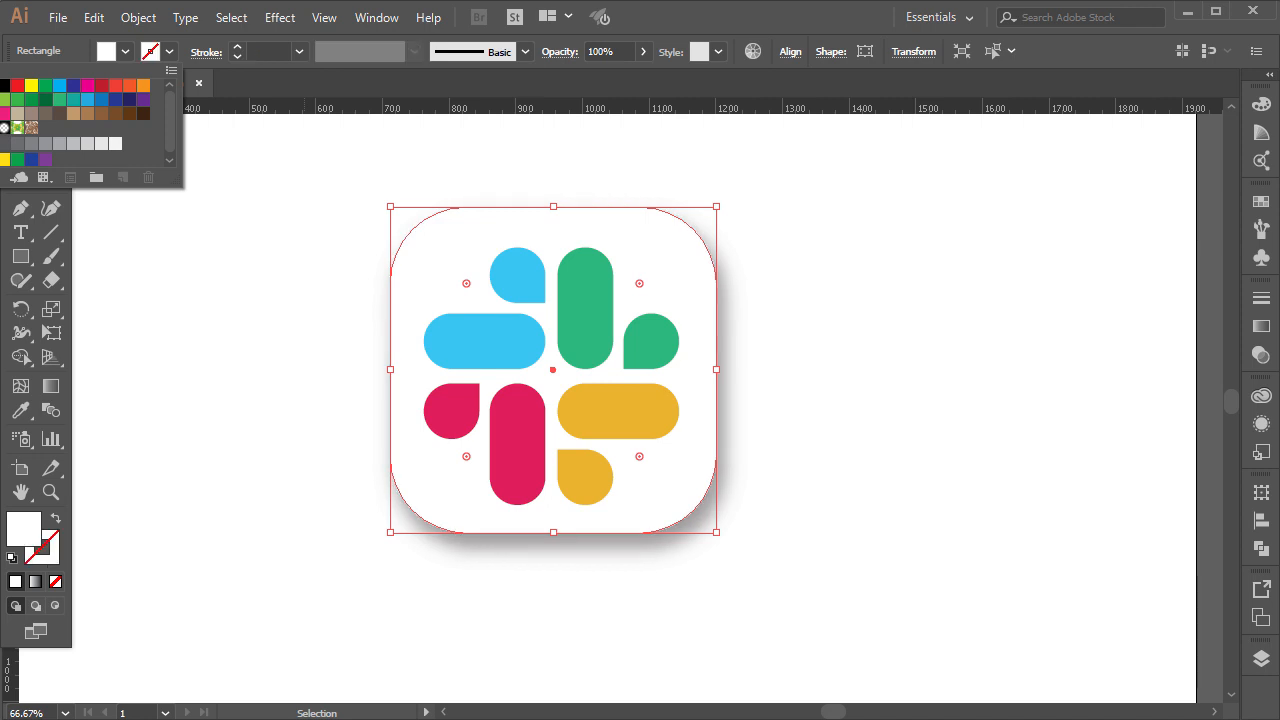
left_click(972, 340)
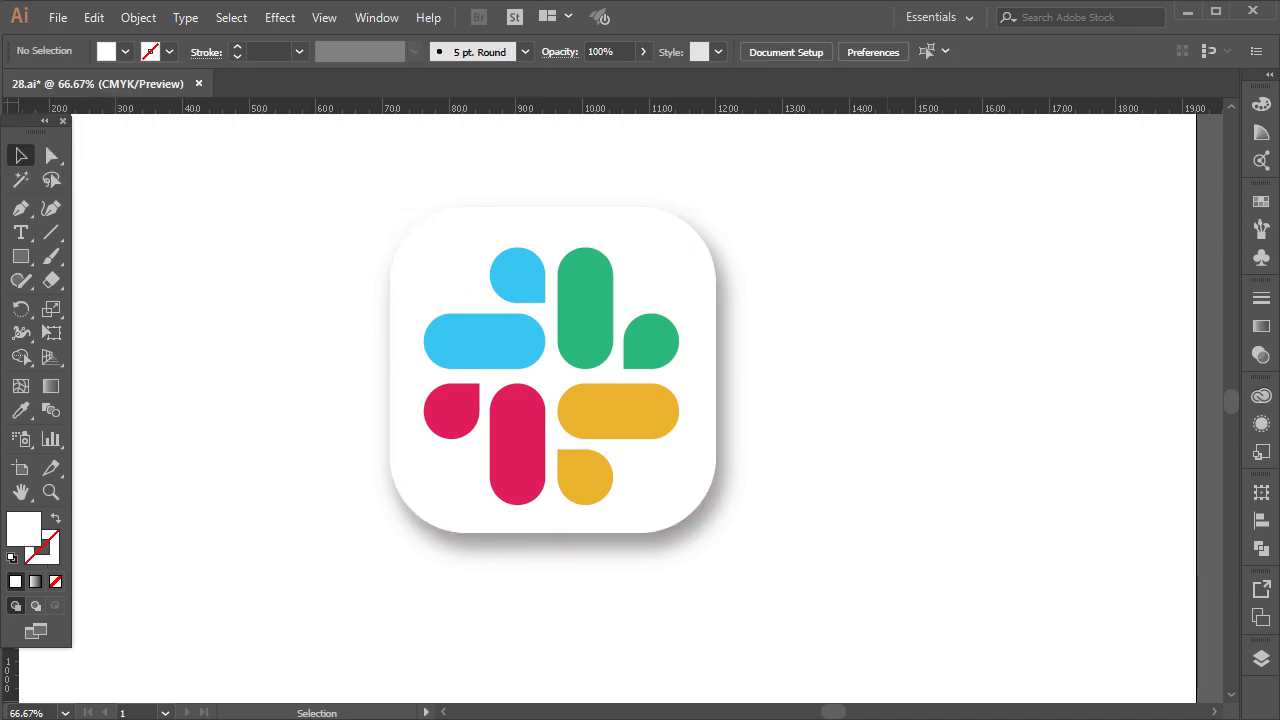
Step: Scale the whole icon, background and logo together, down proportionally about its center to about 420 px wide and deselect it
scroll(888, 466, "down", 2)
scroll(876, 468, "down", 1)
scroll(864, 469, "up", 1)
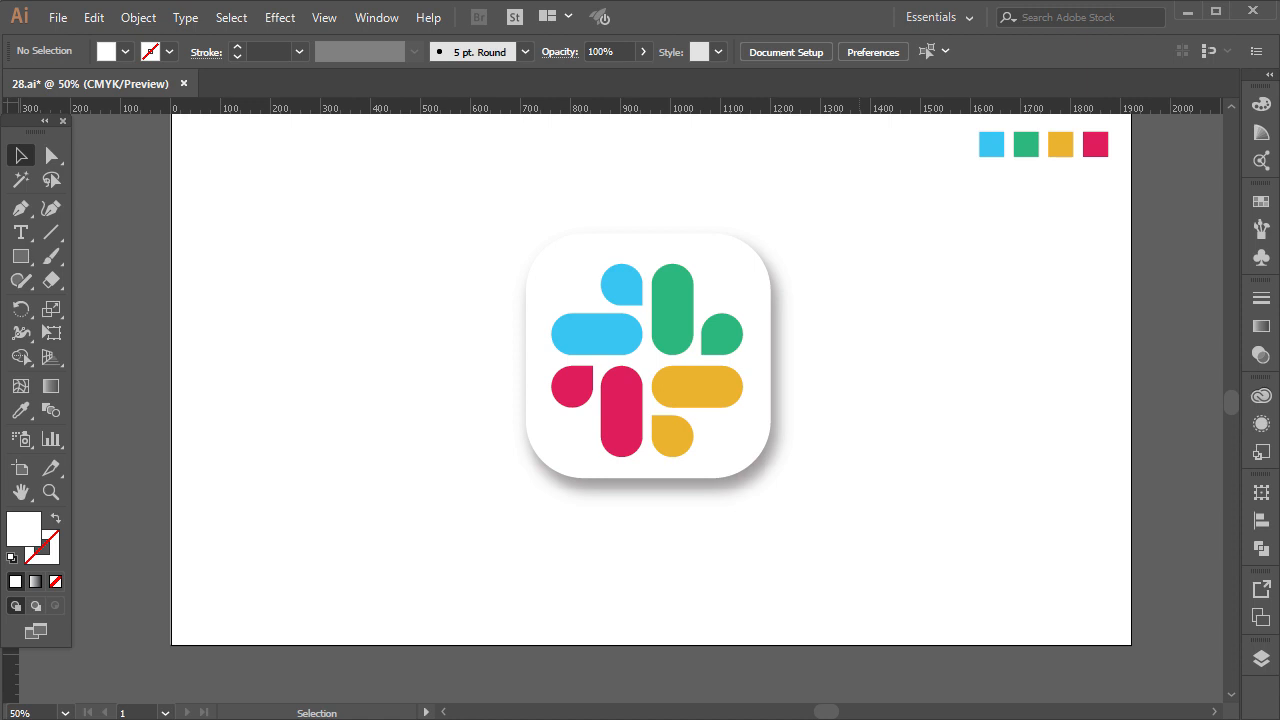
scroll(650, 390, "up", 1)
left_click_drag(837, 554, 456, 218)
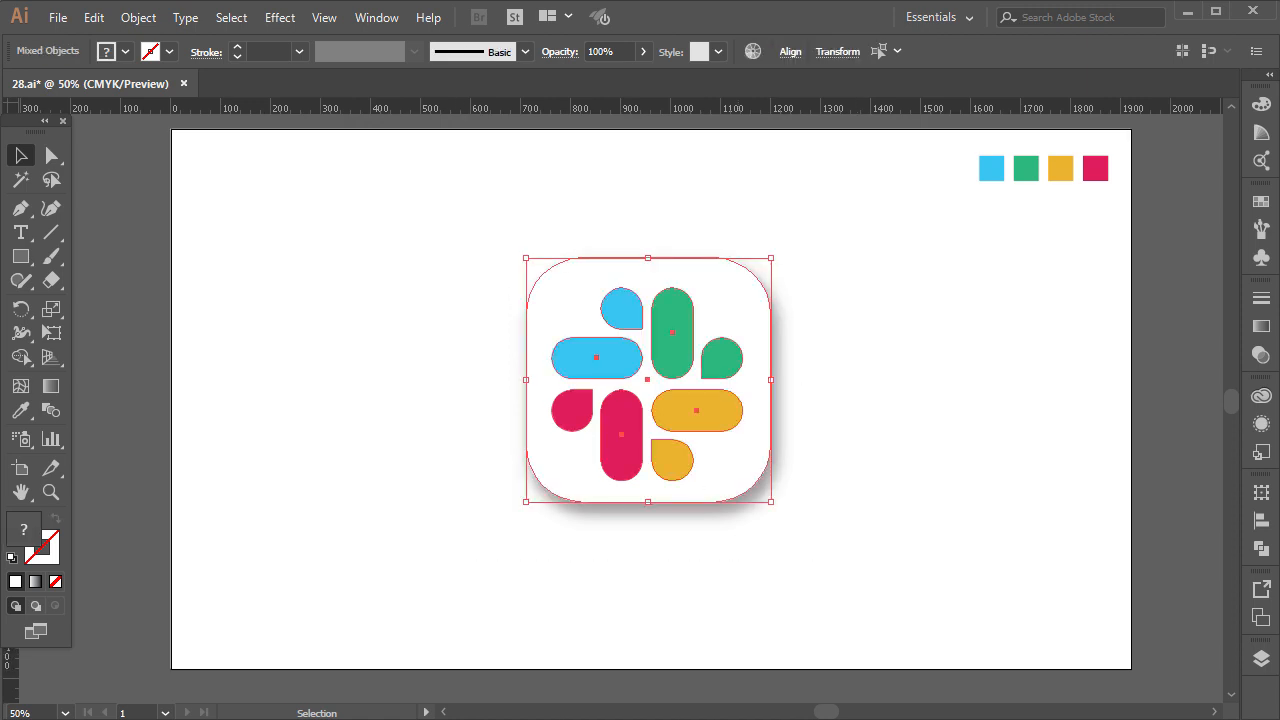
left_click_drag(771, 258, 753, 274)
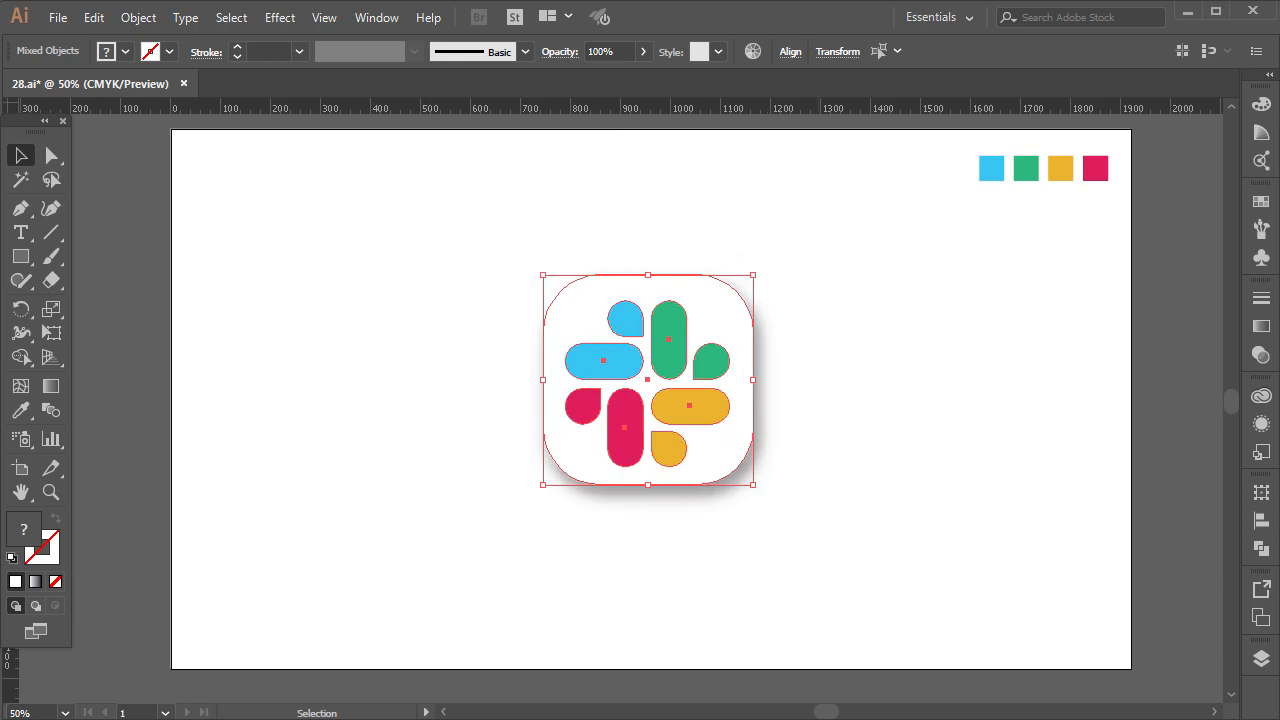
key("ctrl+shift+a")
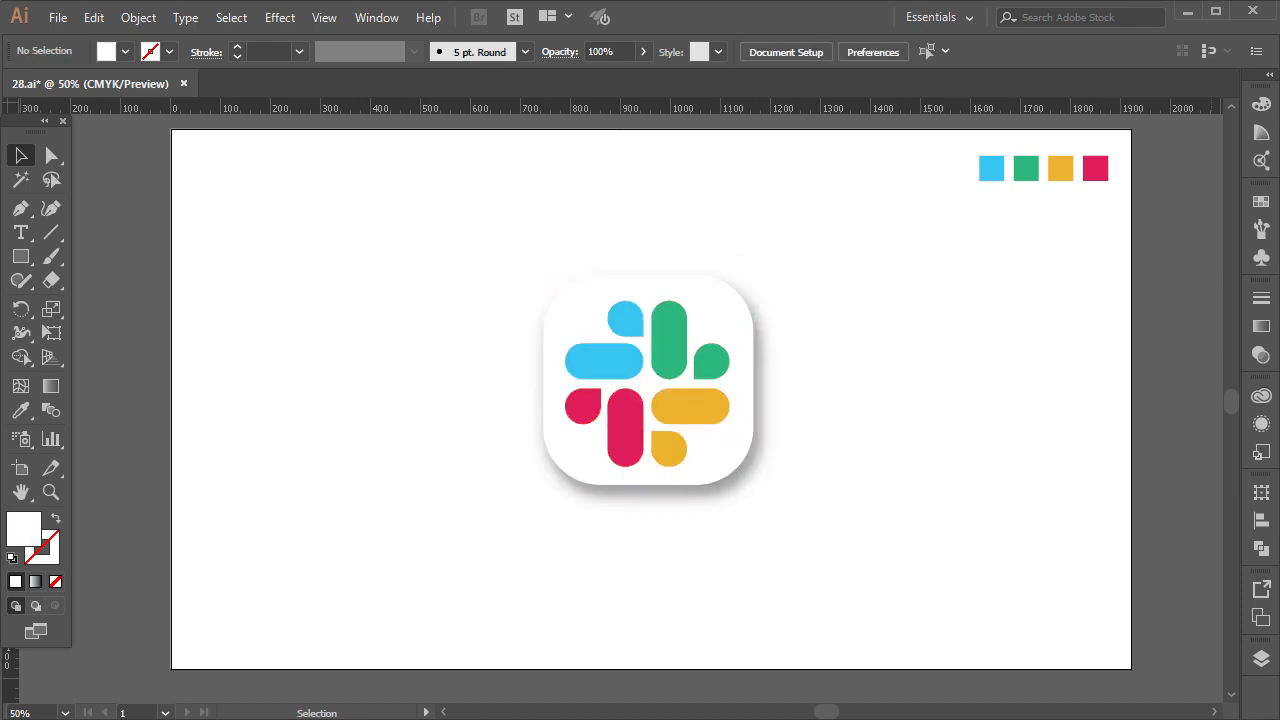